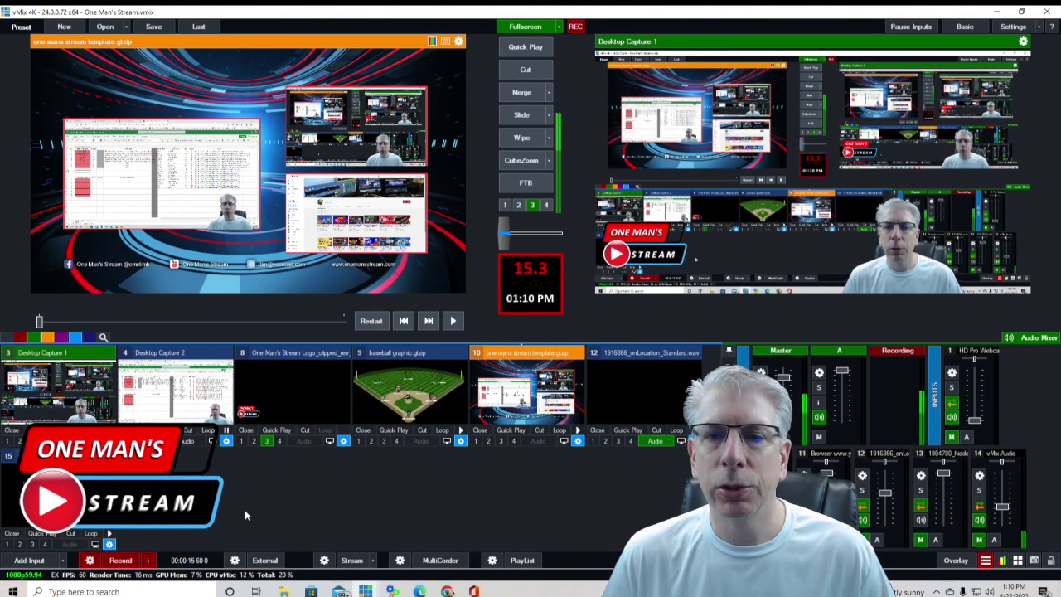
Load the baseball graphic.gtzip lineup title into the vMix Preview window
click(385, 410)
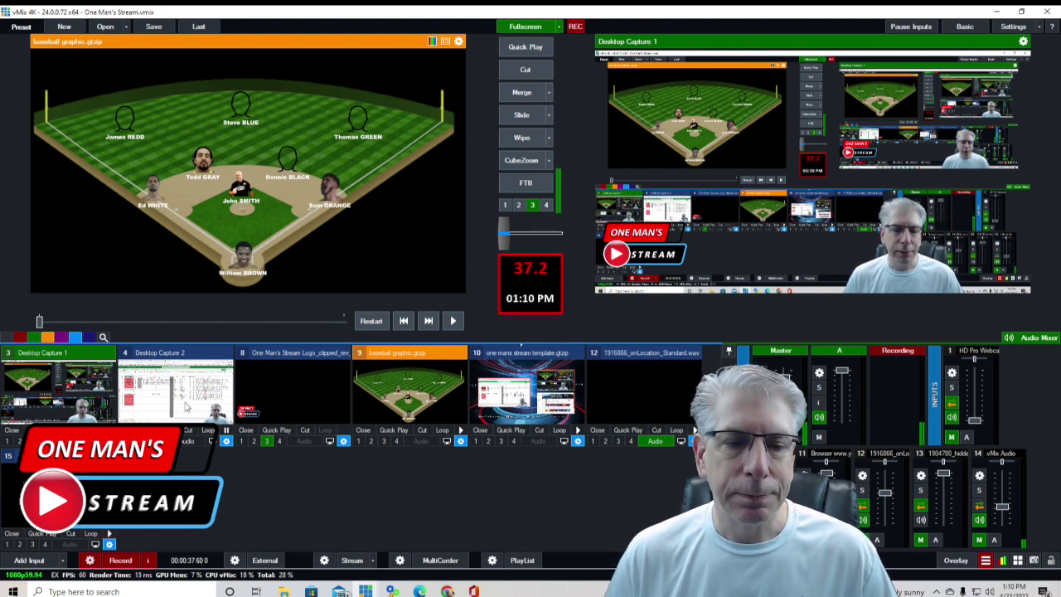
Preview Desktop Capture 2 and cut it to output to show the Excel lineup sheet
click(187, 398)
click(523, 70)
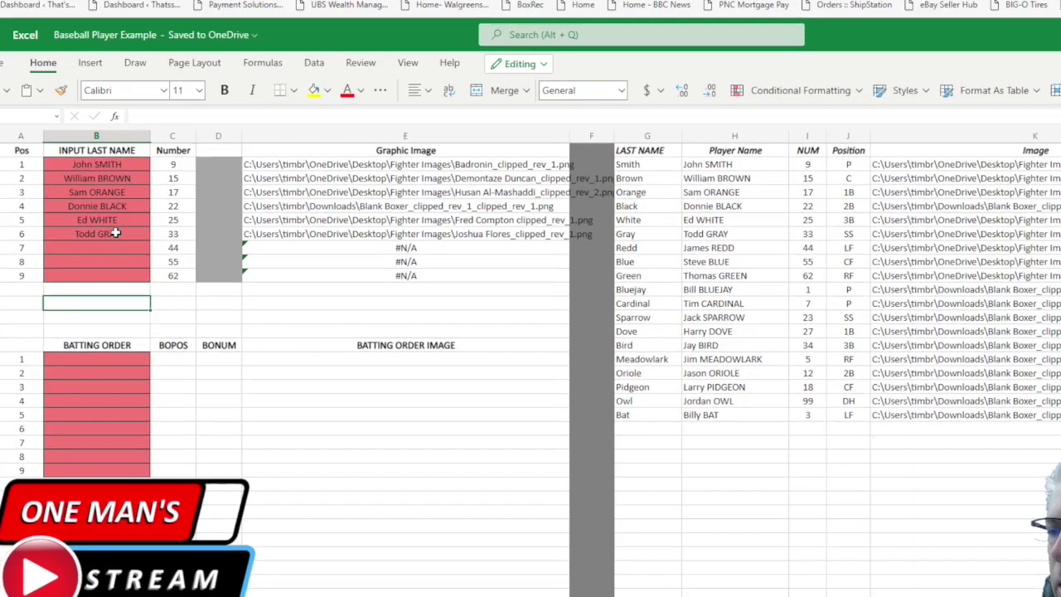
click(105, 228)
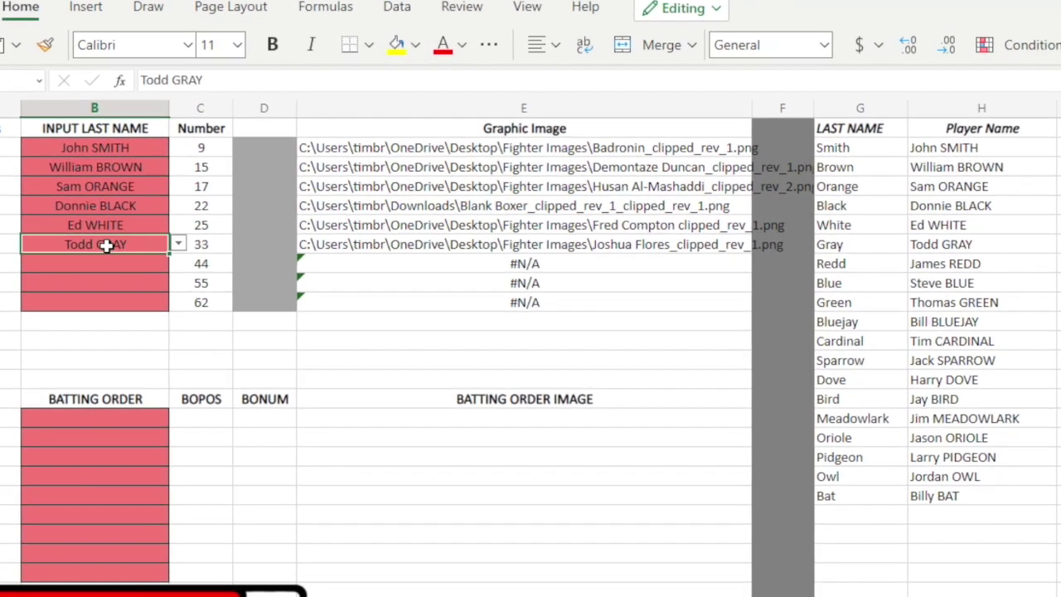
click(178, 244)
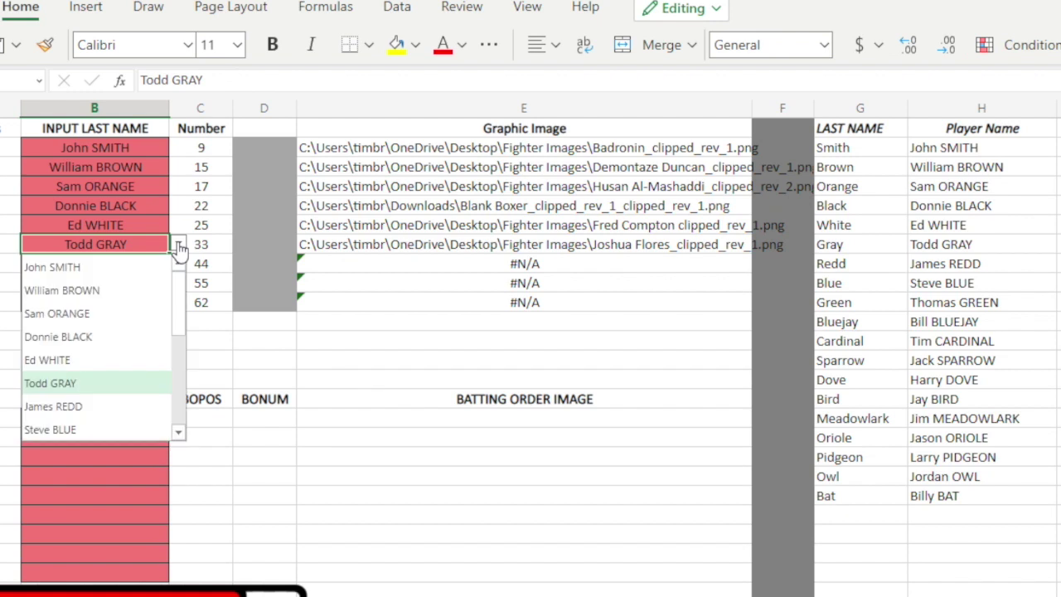
scroll(94, 361, down, 3)
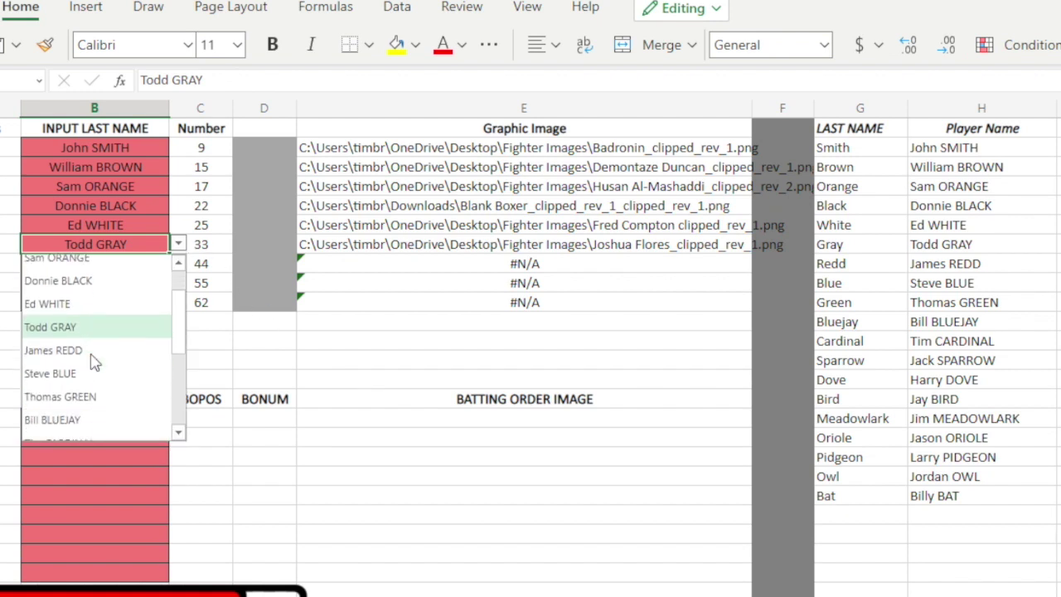
scroll(94, 369, up, 3)
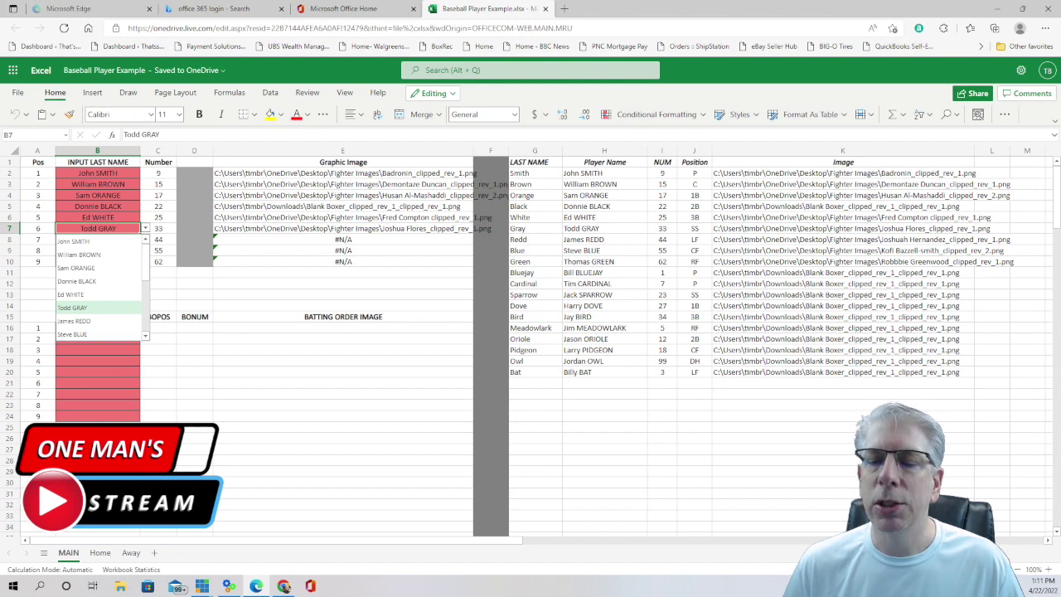
click(158, 349)
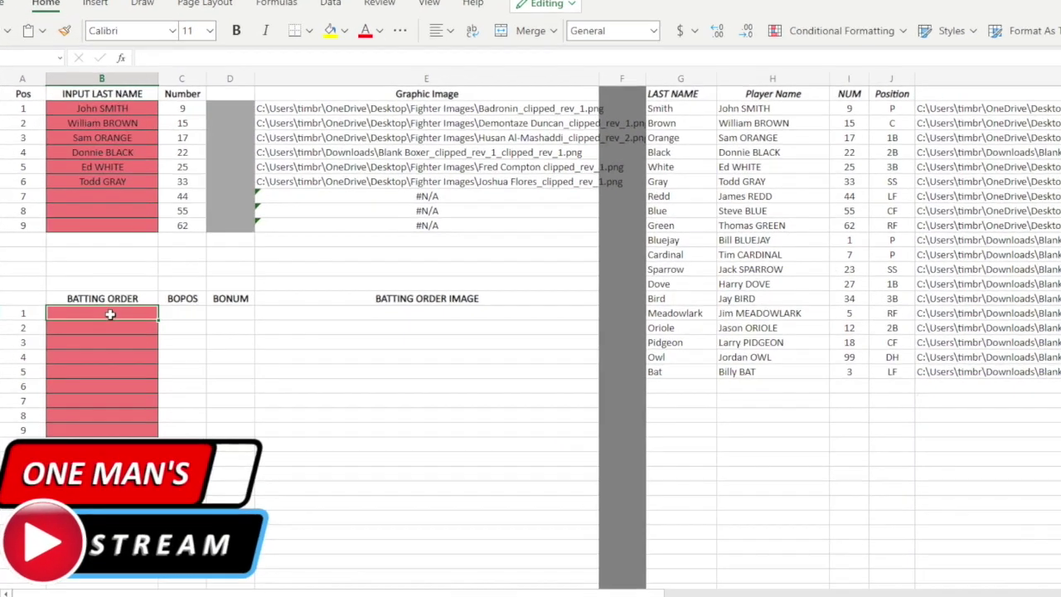
Select the batting-order range B16:B24 and bring up the Data ribbon
click(100, 339)
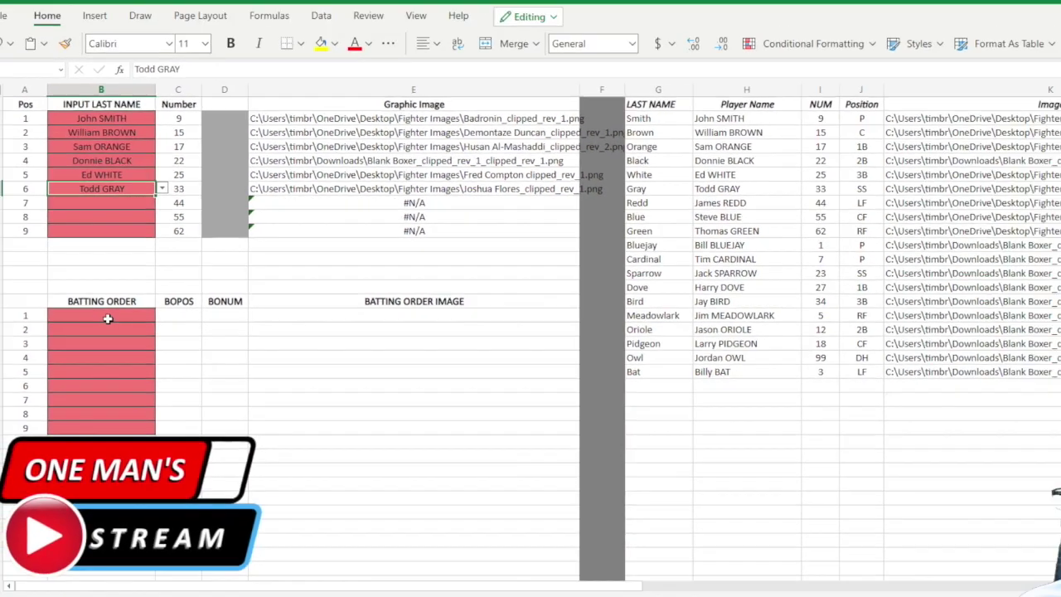
click(108, 319)
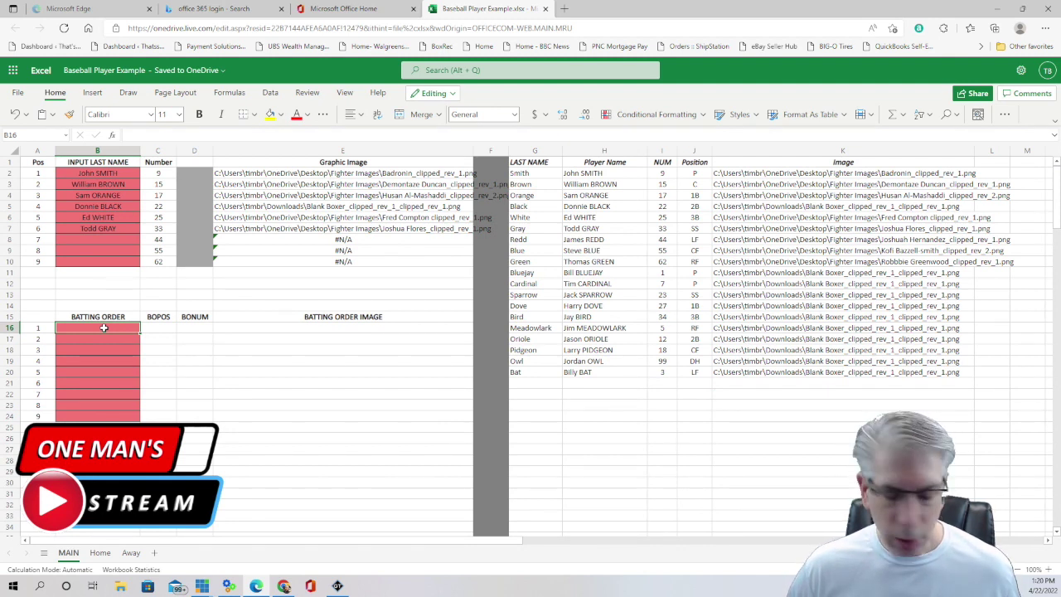
click(100, 340)
click(98, 351)
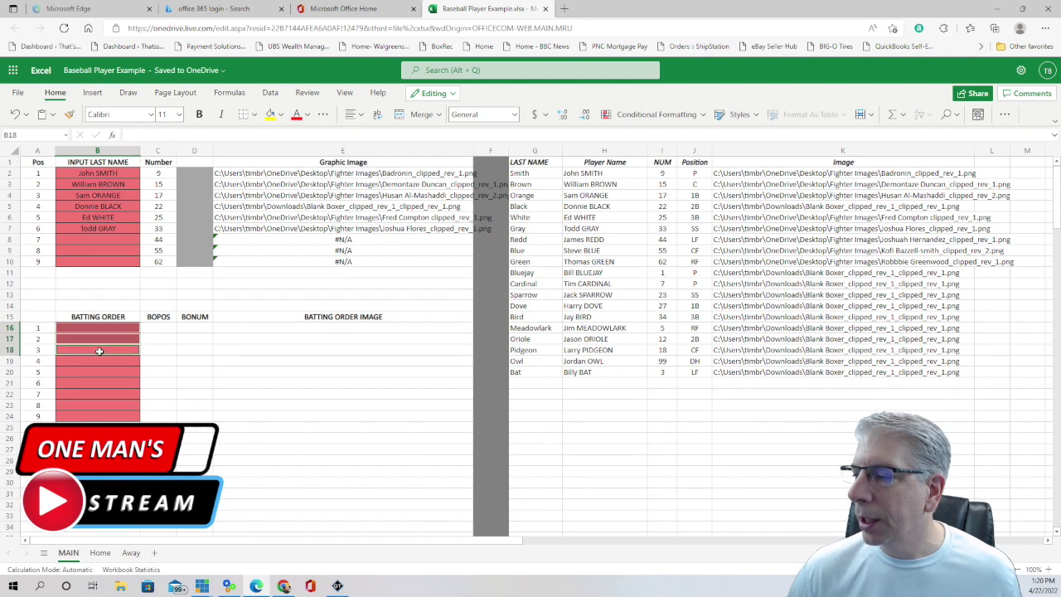
click(97, 362)
click(101, 373)
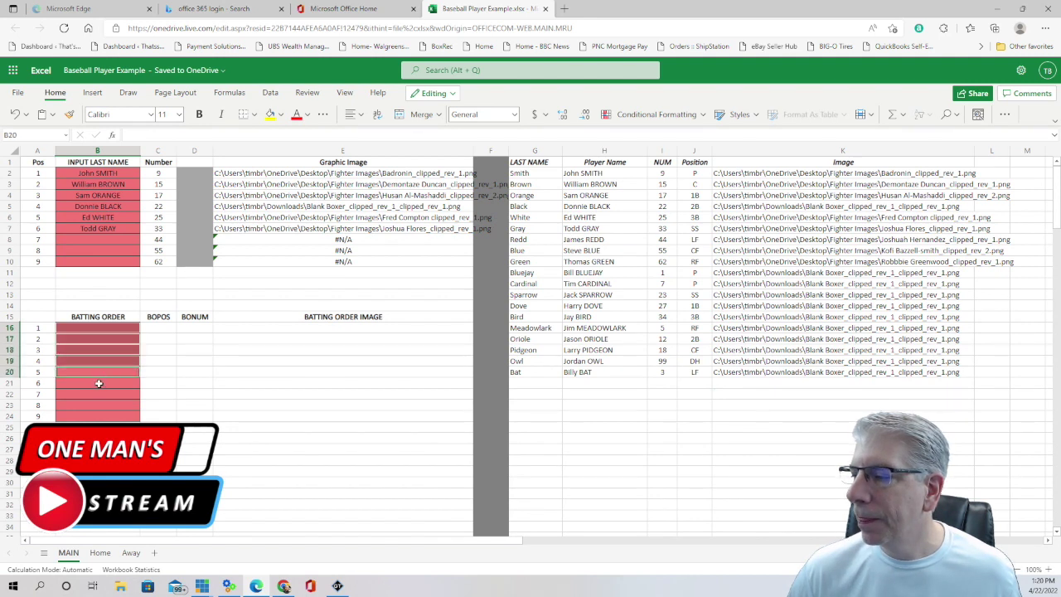
click(99, 384)
click(97, 395)
click(96, 405)
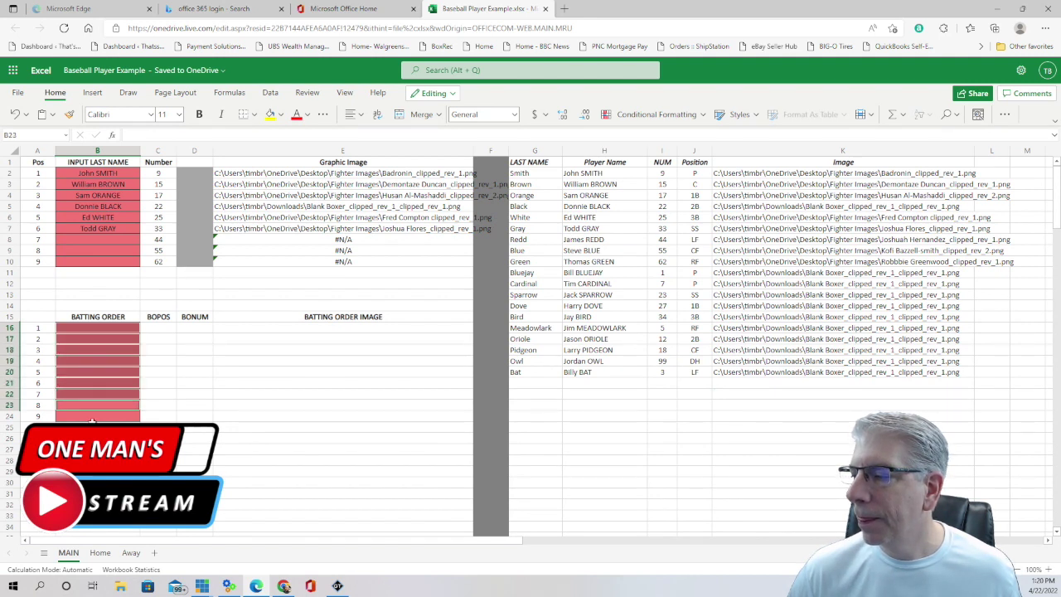
click(93, 417)
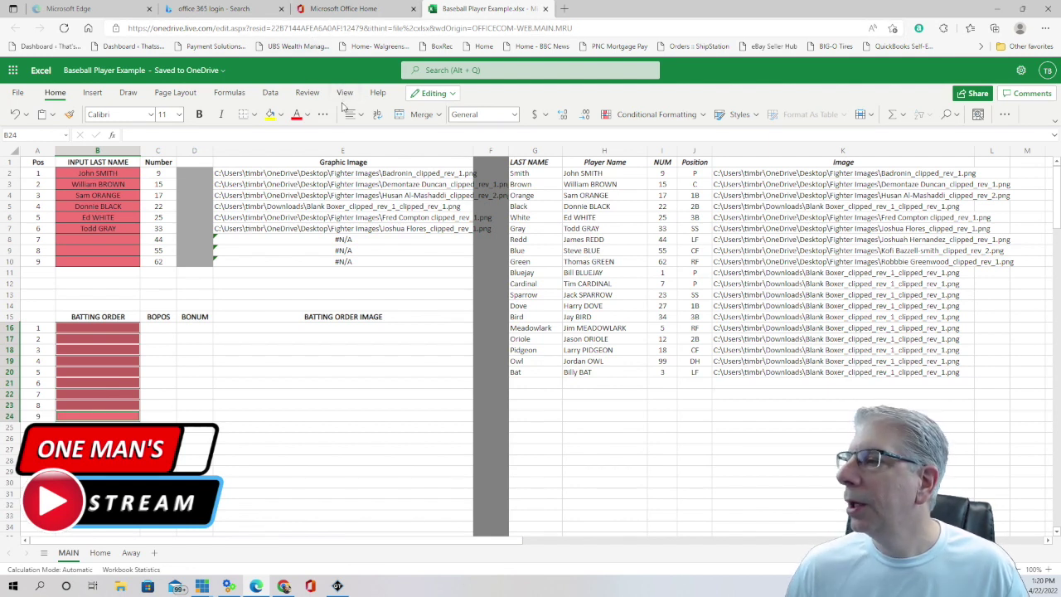
click(270, 95)
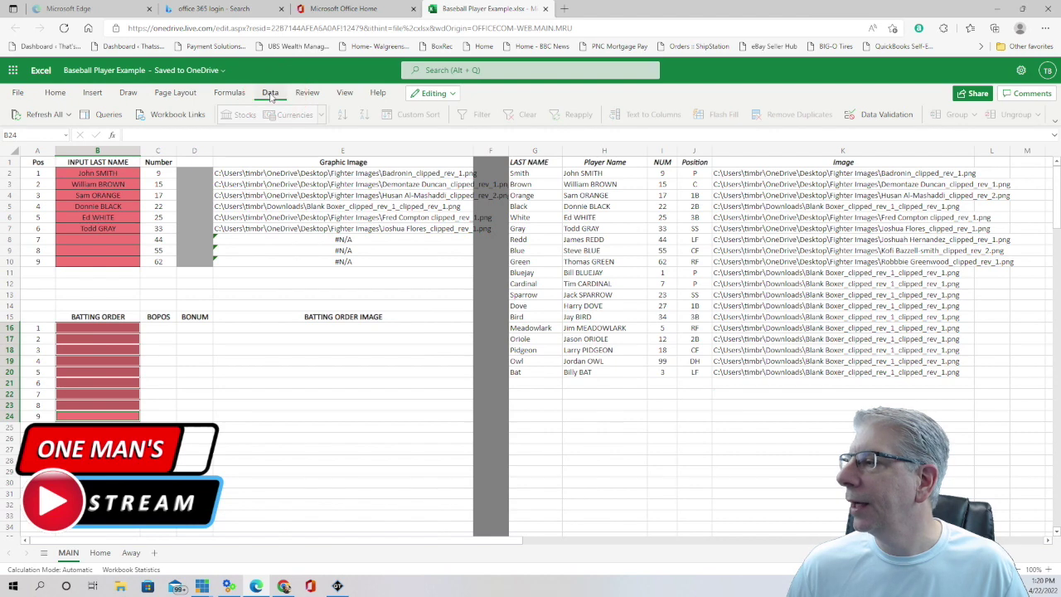
Add List data validation to B16:B24 using the Home sheet roster 'Home'!$A$2:$A$20 as source
click(888, 116)
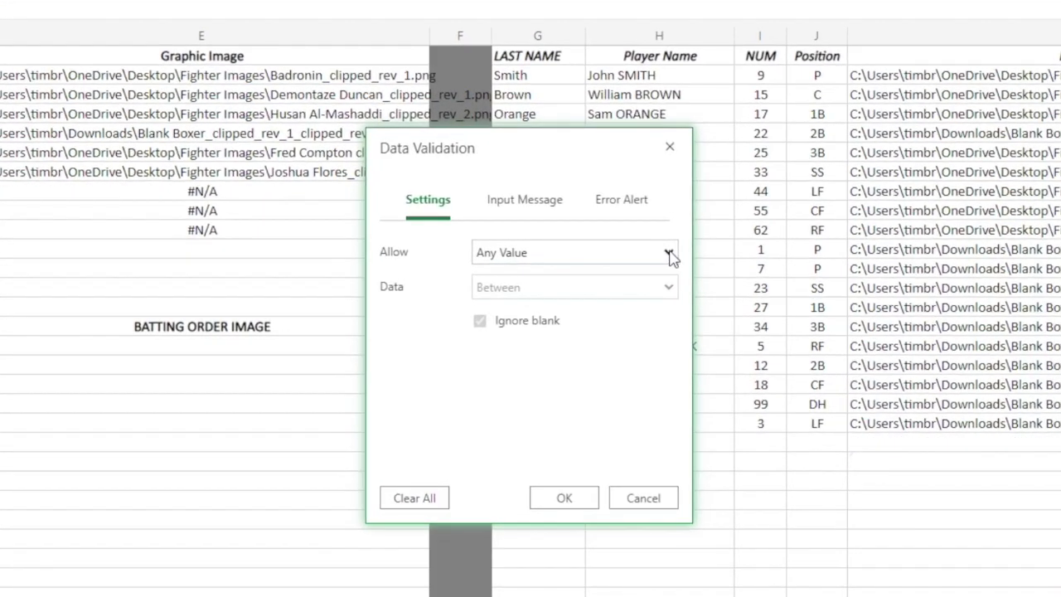
click(669, 253)
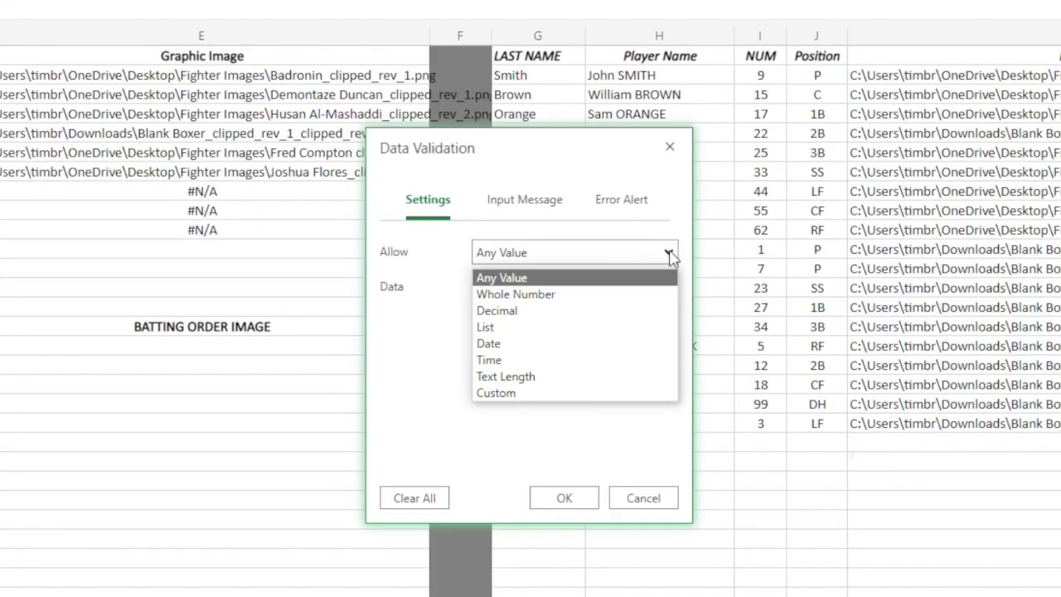
click(507, 328)
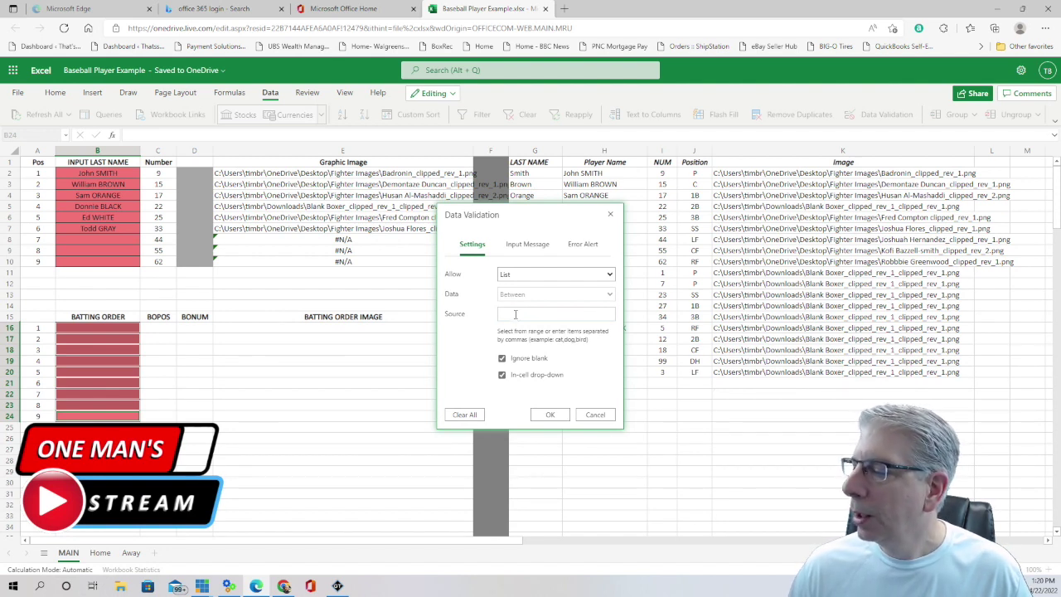
click(100, 553)
click(84, 176)
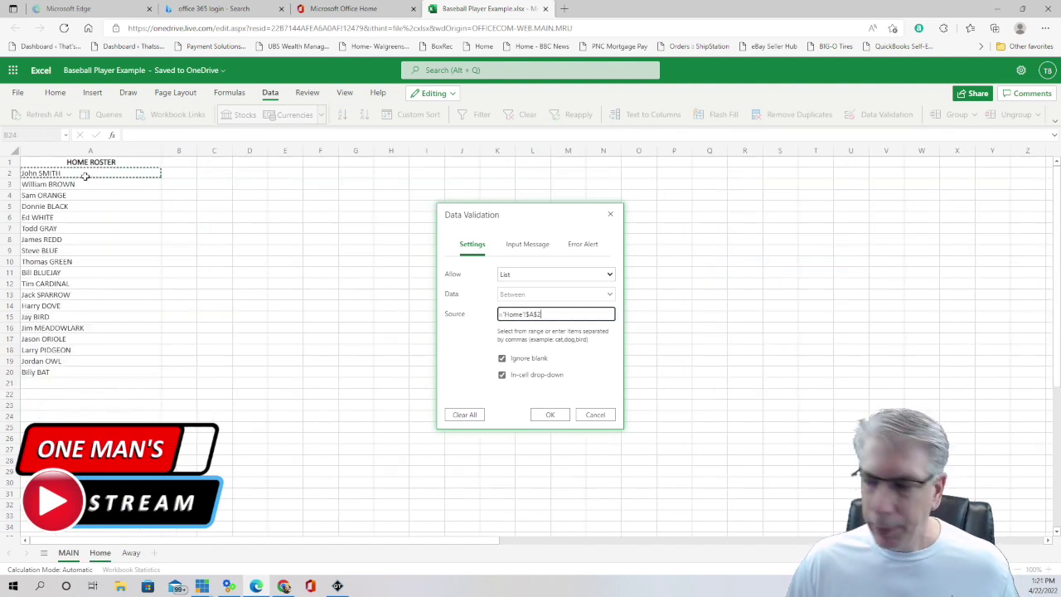
drag(84, 176, 78, 372)
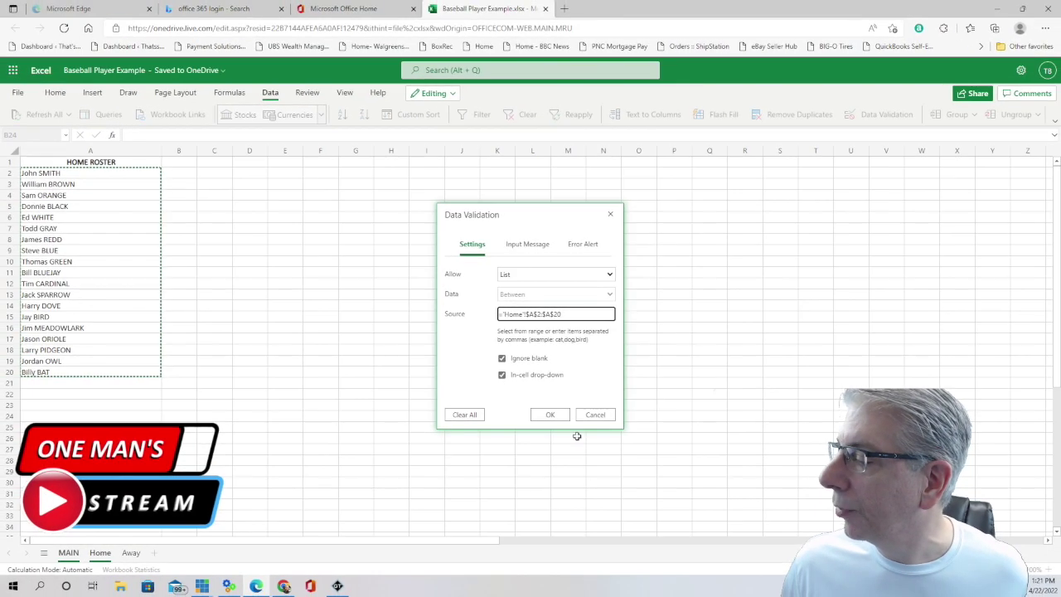
click(549, 414)
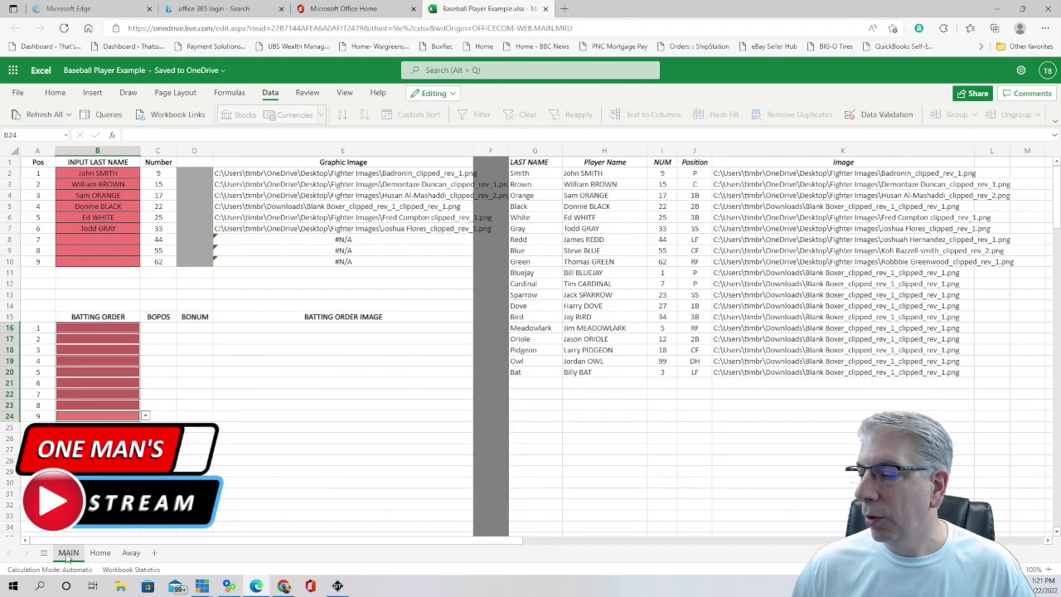
click(108, 329)
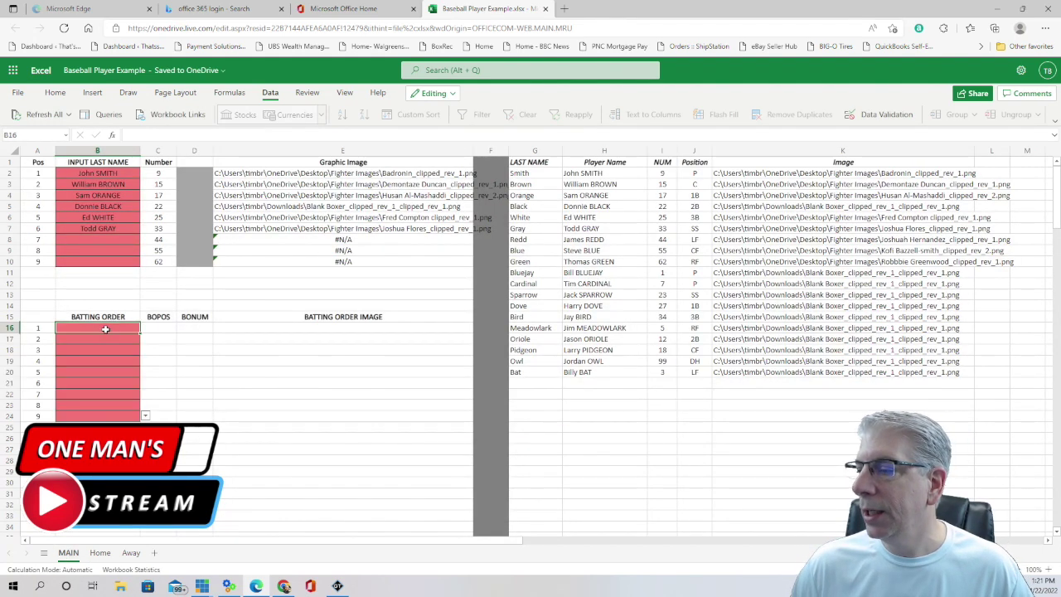
click(111, 339)
click(116, 352)
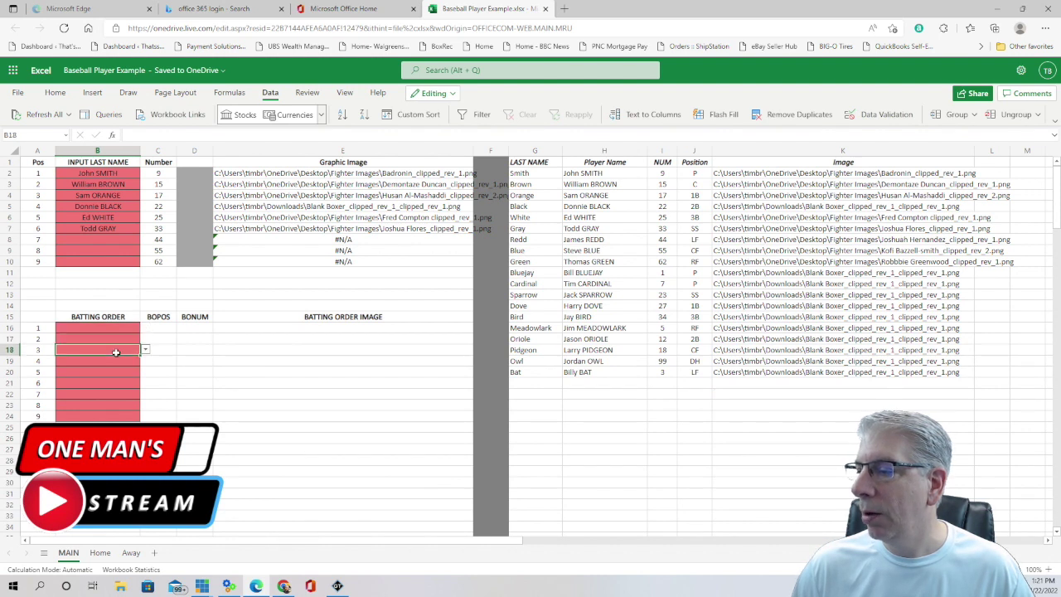
click(119, 361)
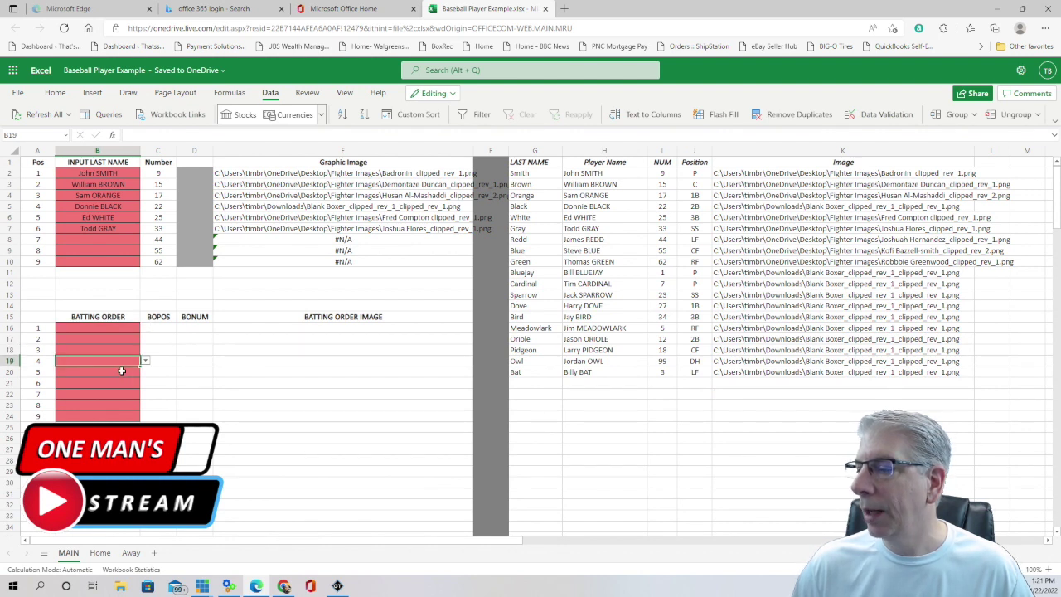
click(121, 372)
click(121, 383)
click(120, 394)
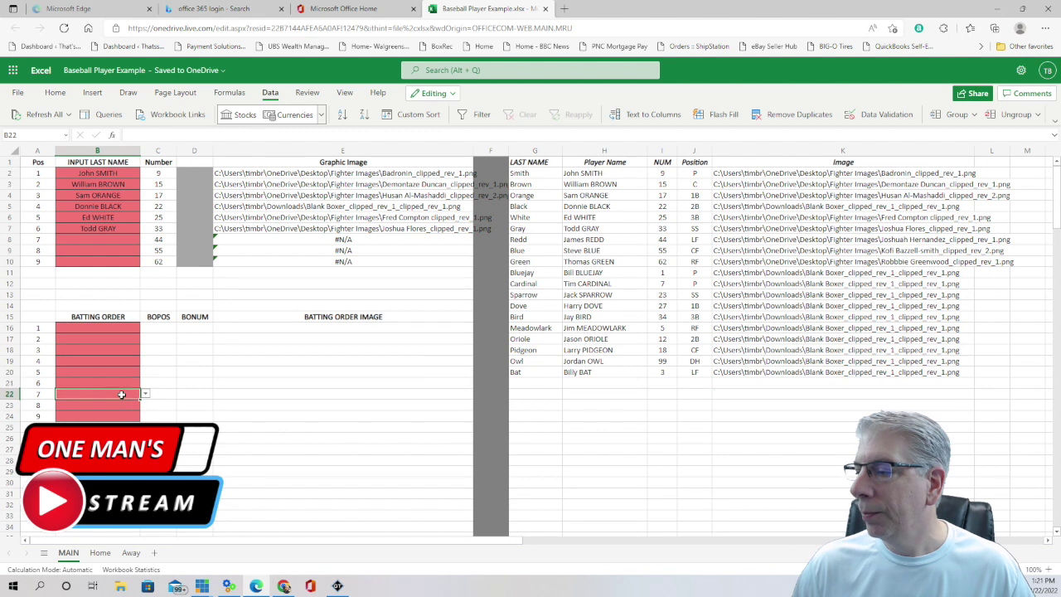
click(119, 406)
click(119, 416)
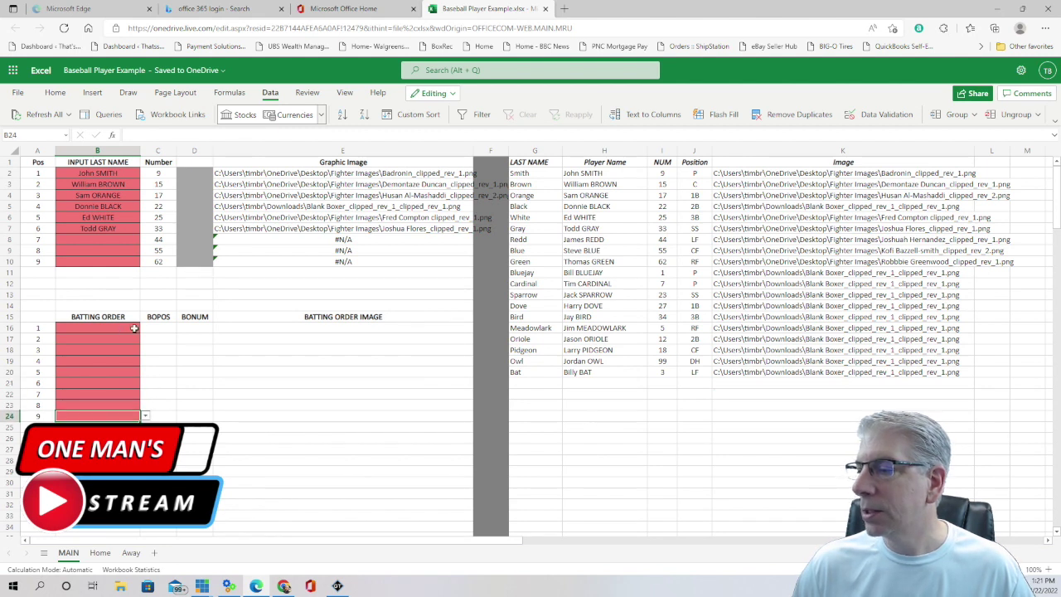
click(133, 329)
click(145, 328)
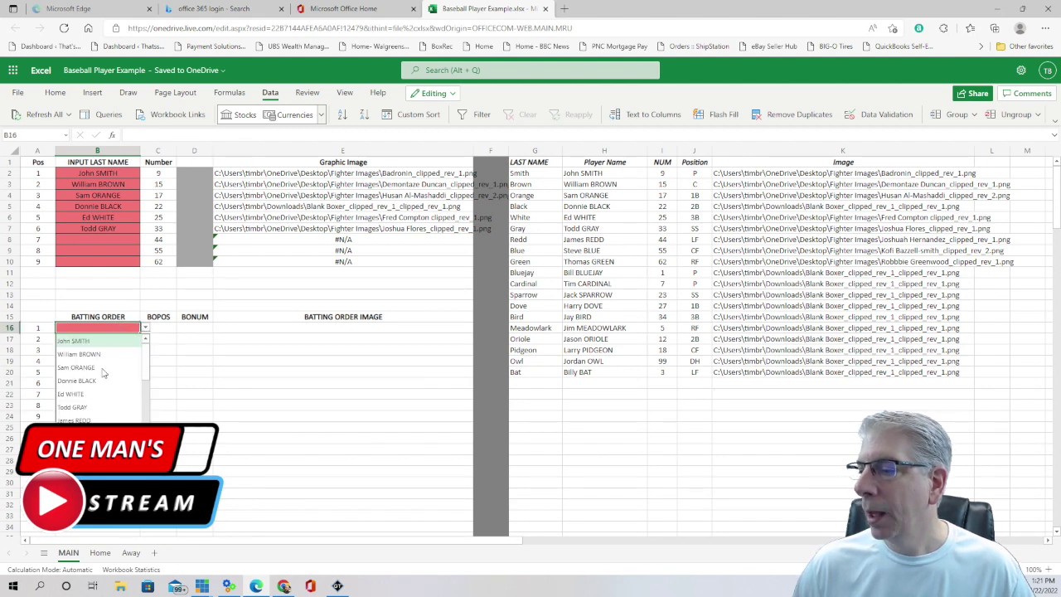
scroll(83, 350, down, 5)
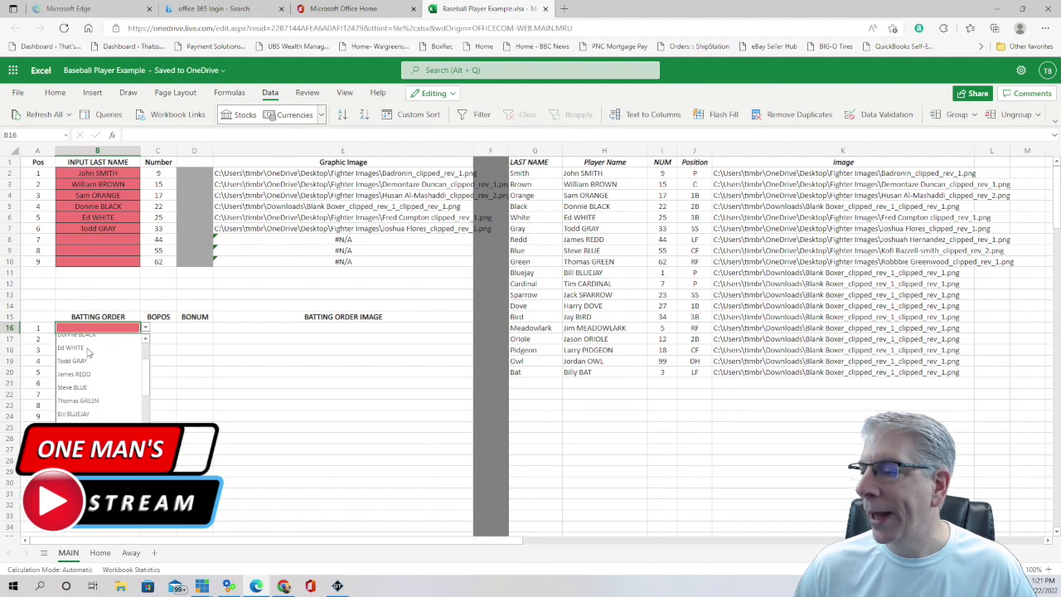
scroll(91, 355, down, 6)
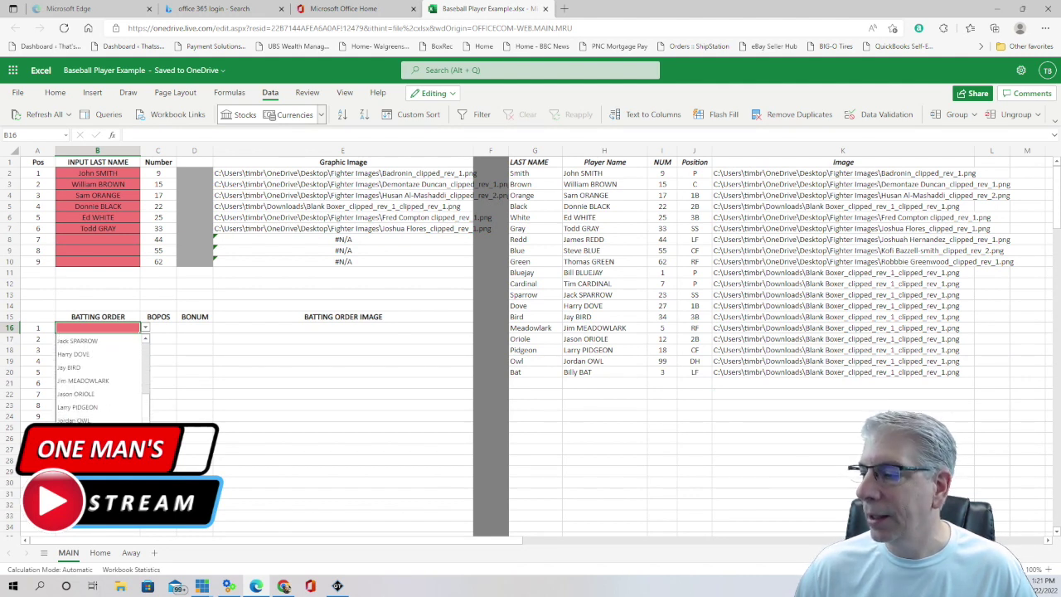
click(98, 391)
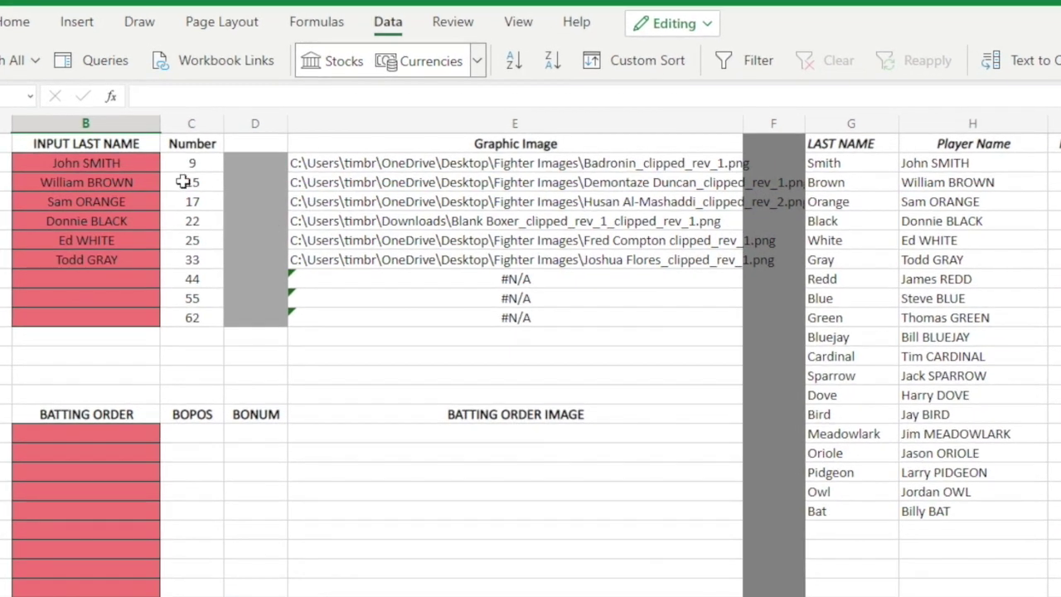
Test position 1's dropdown by switching to Steve BLUE, then restore John SMITH
click(139, 164)
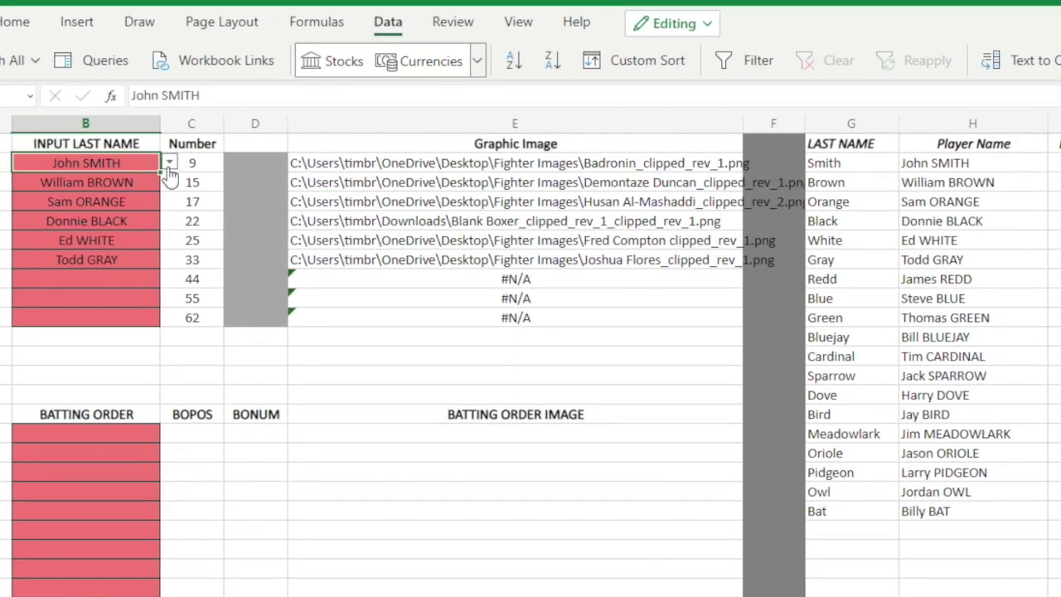
click(170, 163)
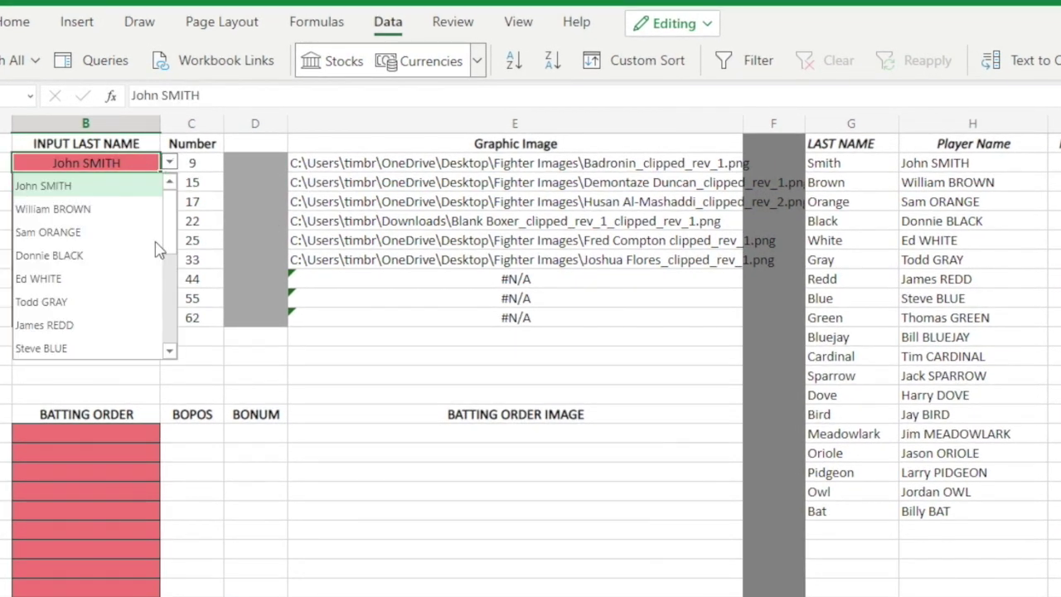
click(69, 350)
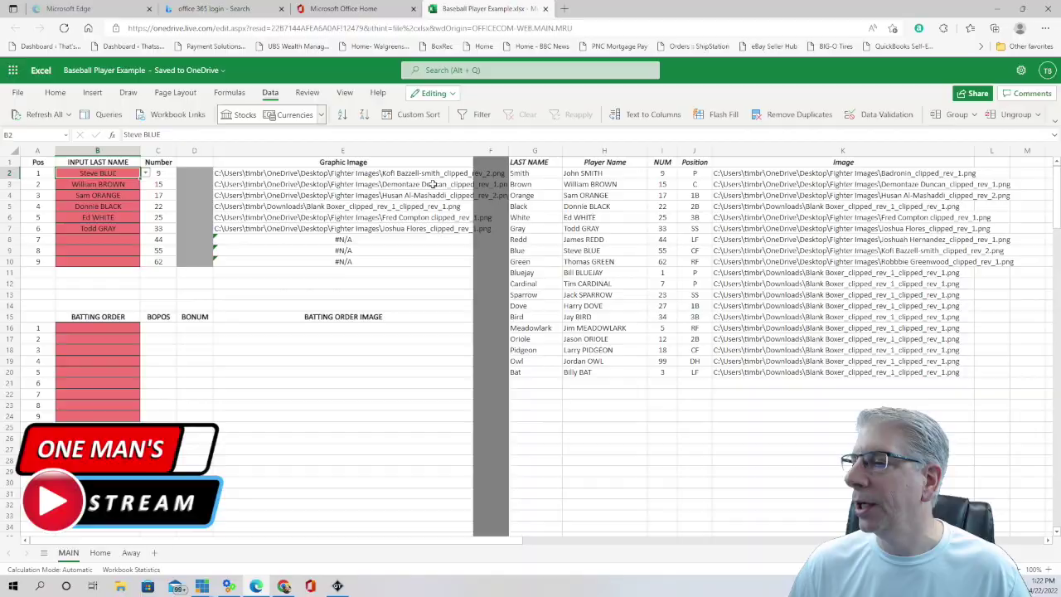
click(145, 173)
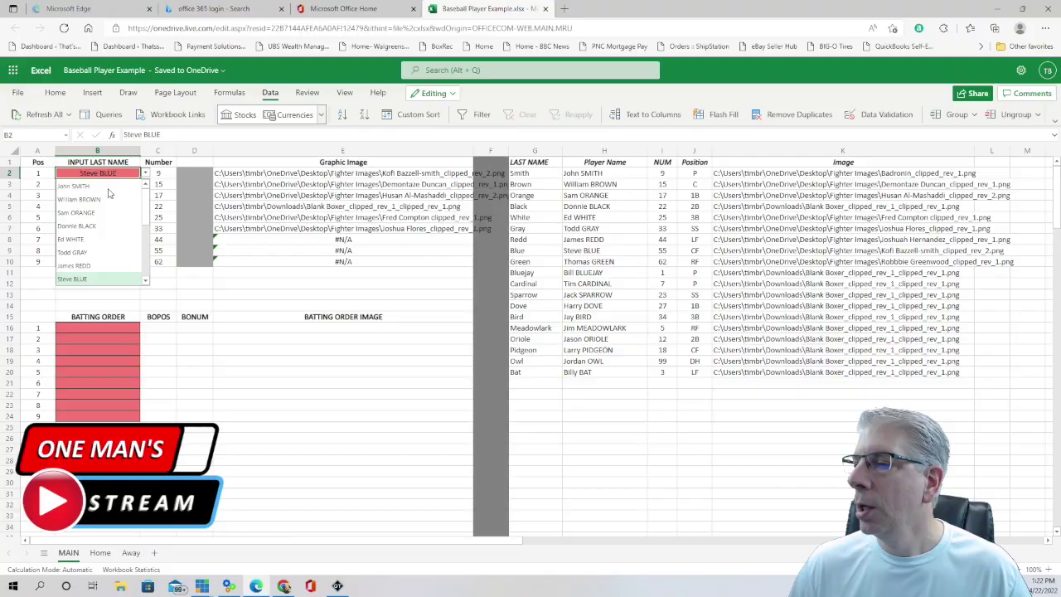
click(106, 184)
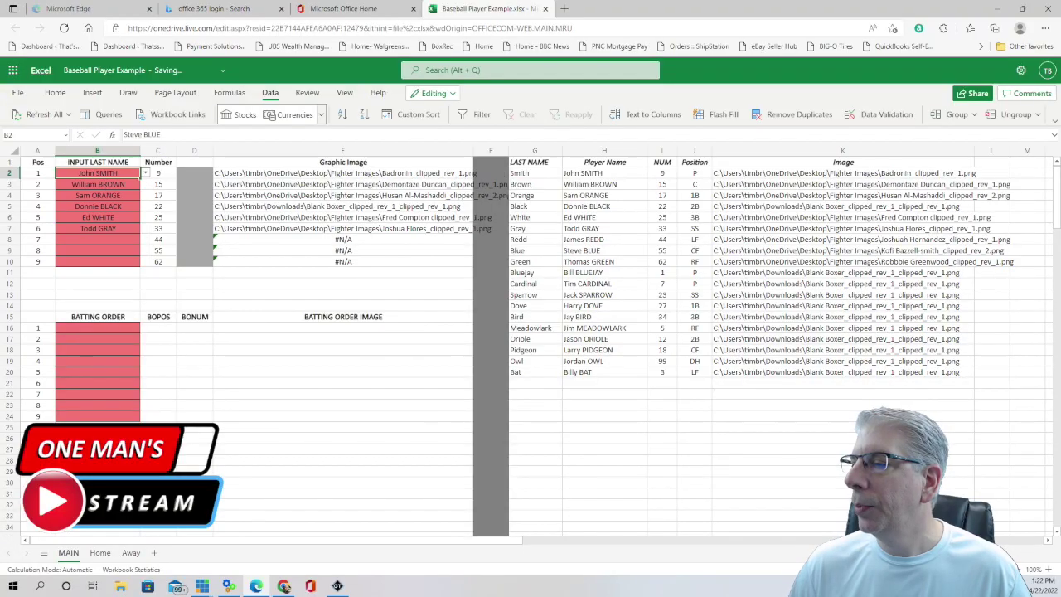
Assign James REDD, Steve BLUE and Thomas GREEN to positions 7, 8 and 9
click(102, 240)
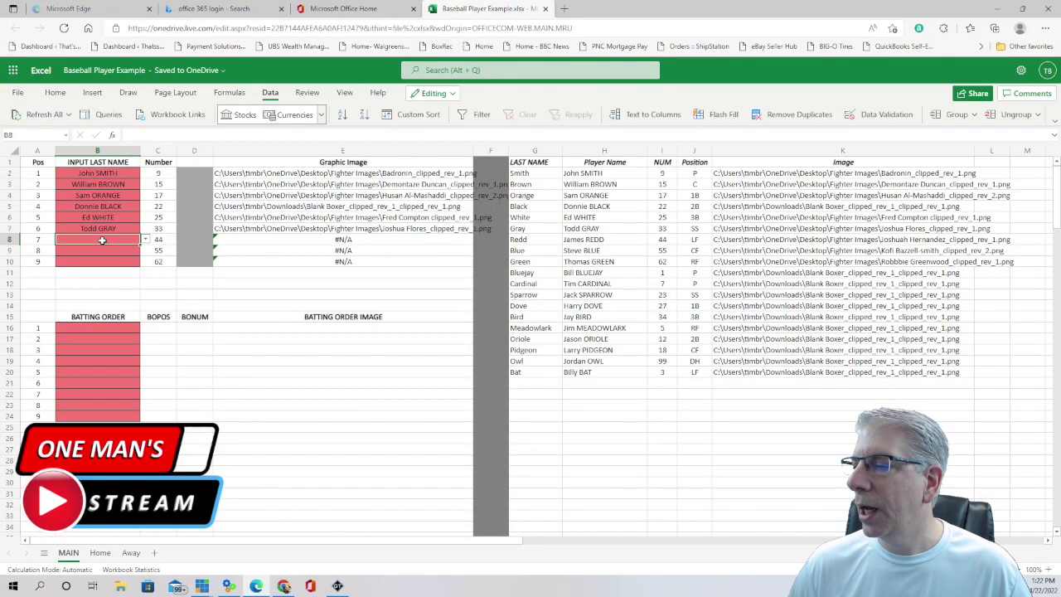
click(145, 240)
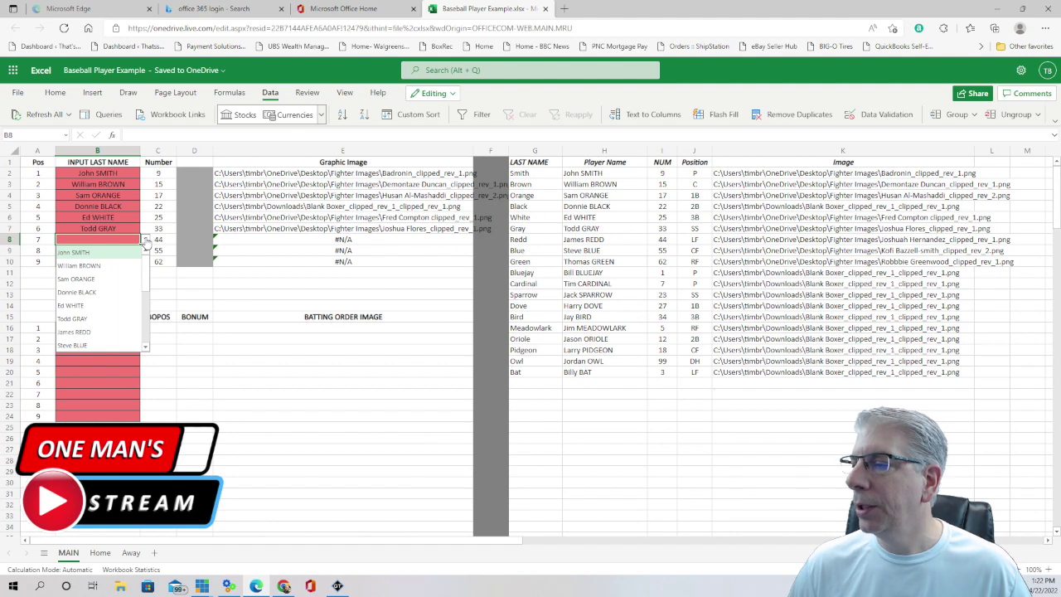
click(80, 333)
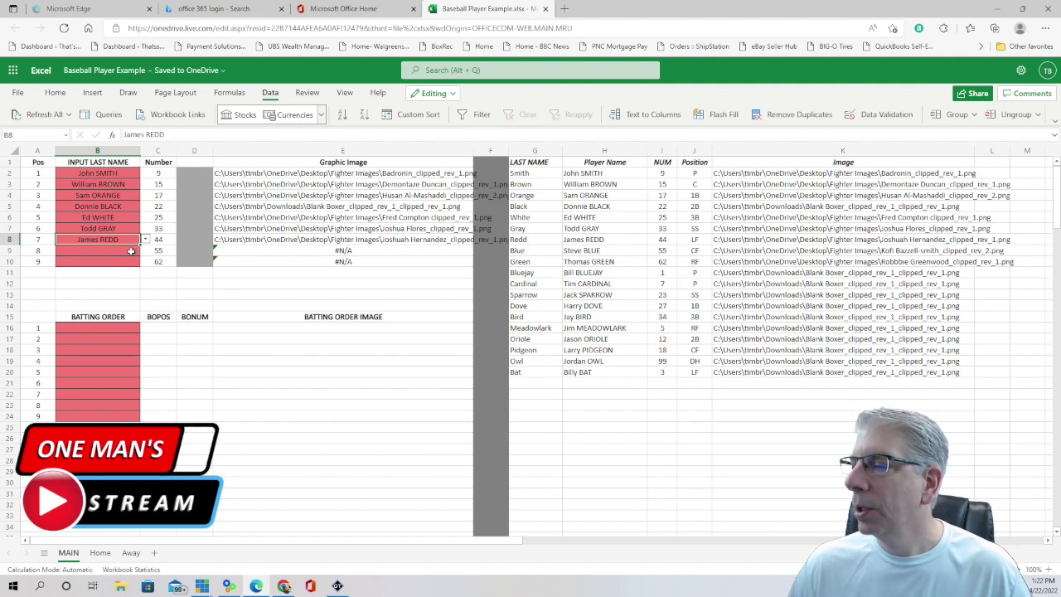
click(133, 251)
click(146, 251)
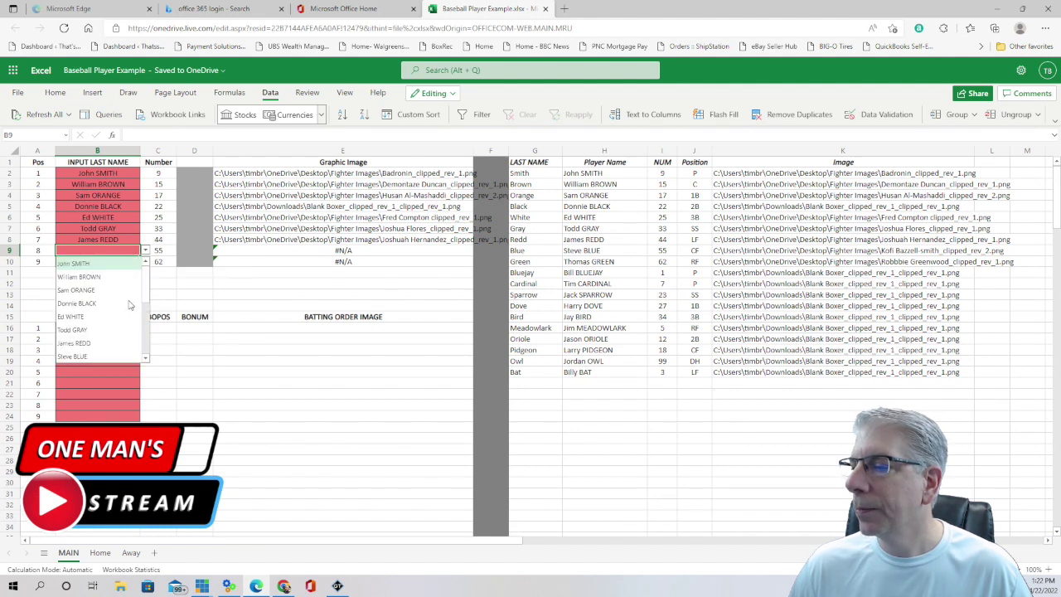
click(73, 357)
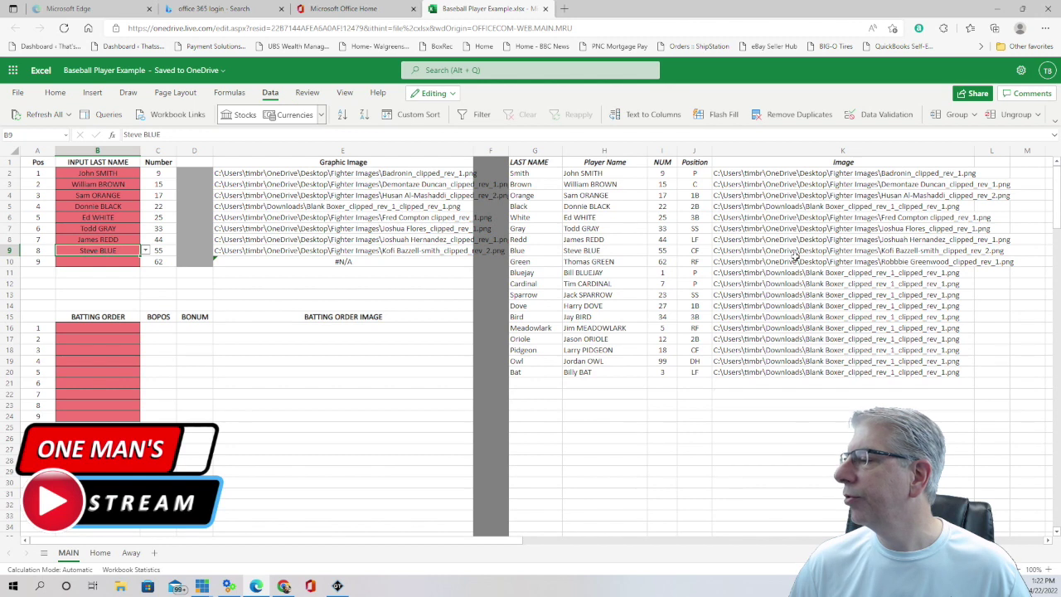
click(130, 263)
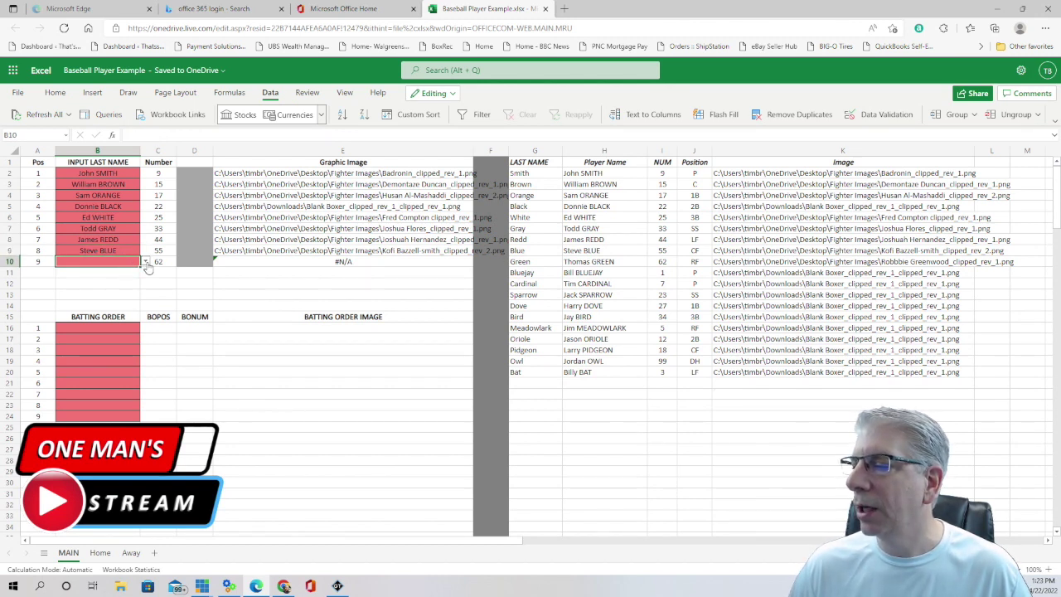
click(145, 261)
click(76, 365)
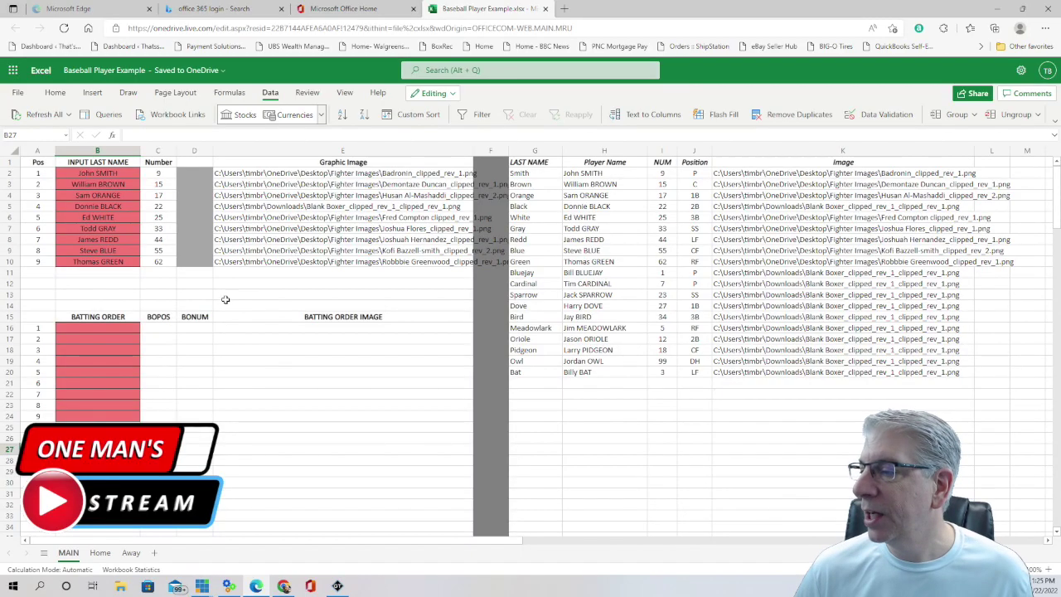
Begin E16's =vlookup( formula with B16 as lookup value and H2 to K20 as table
click(293, 328)
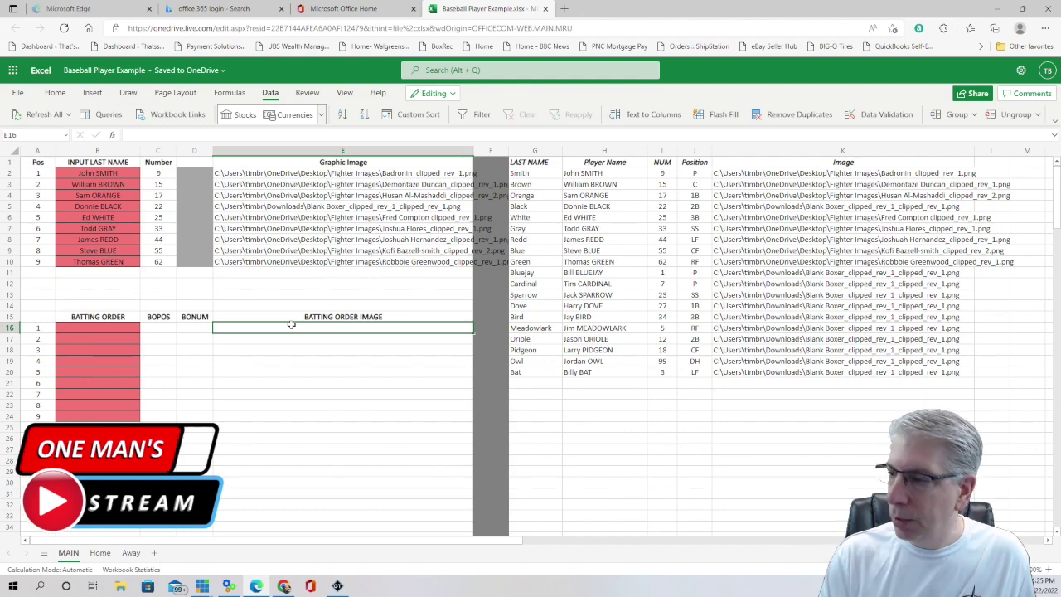
text(=vloo)
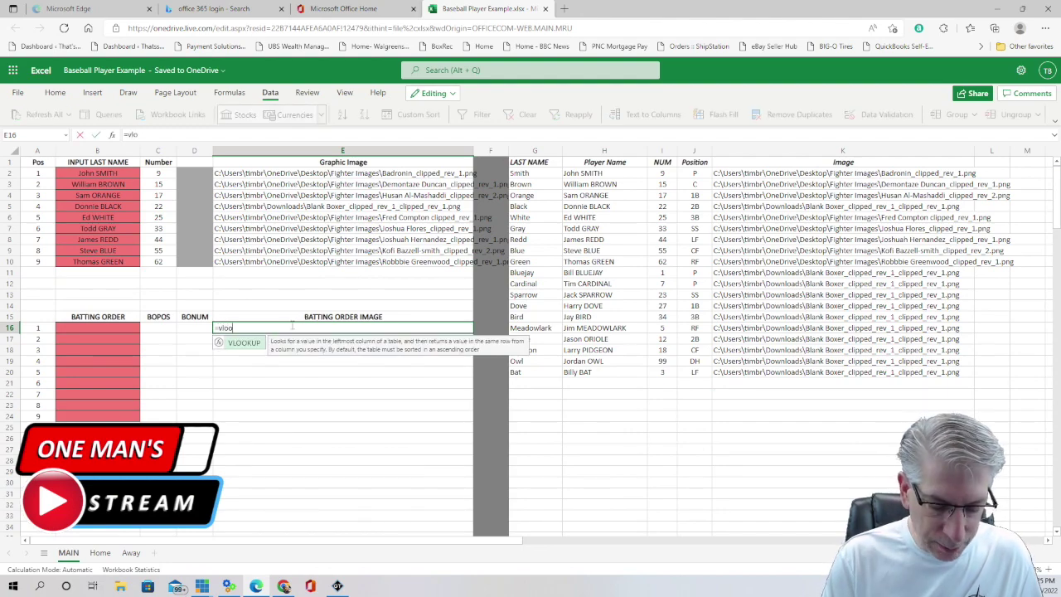
text(kup)
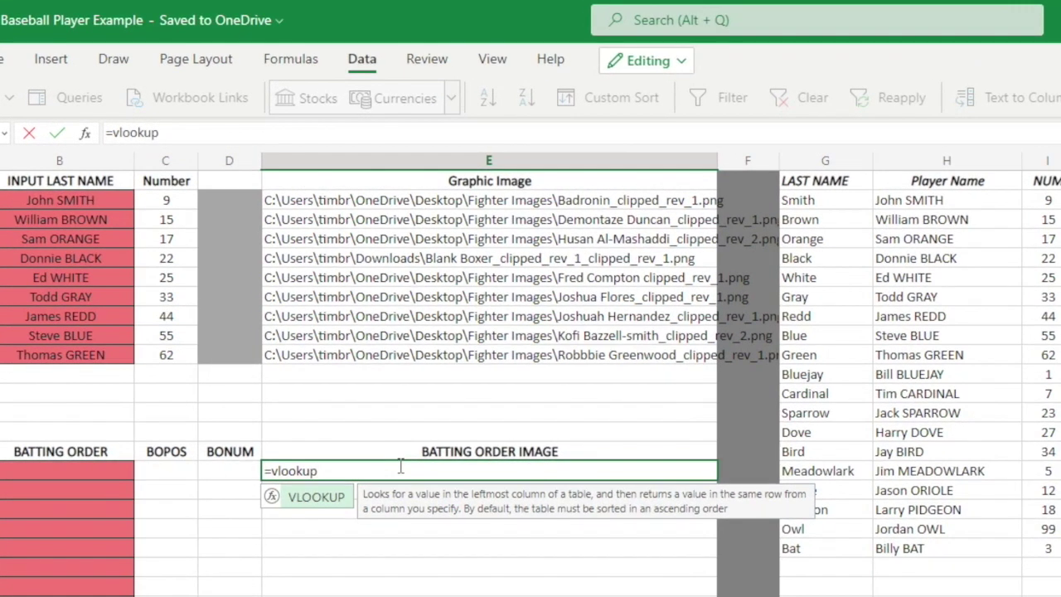
text(()
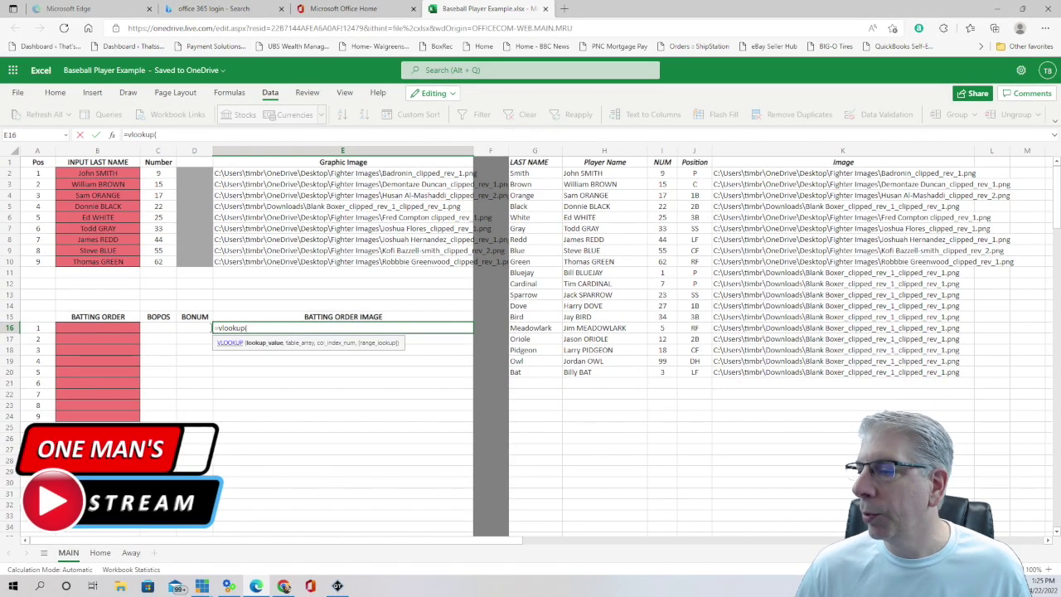
click(88, 328)
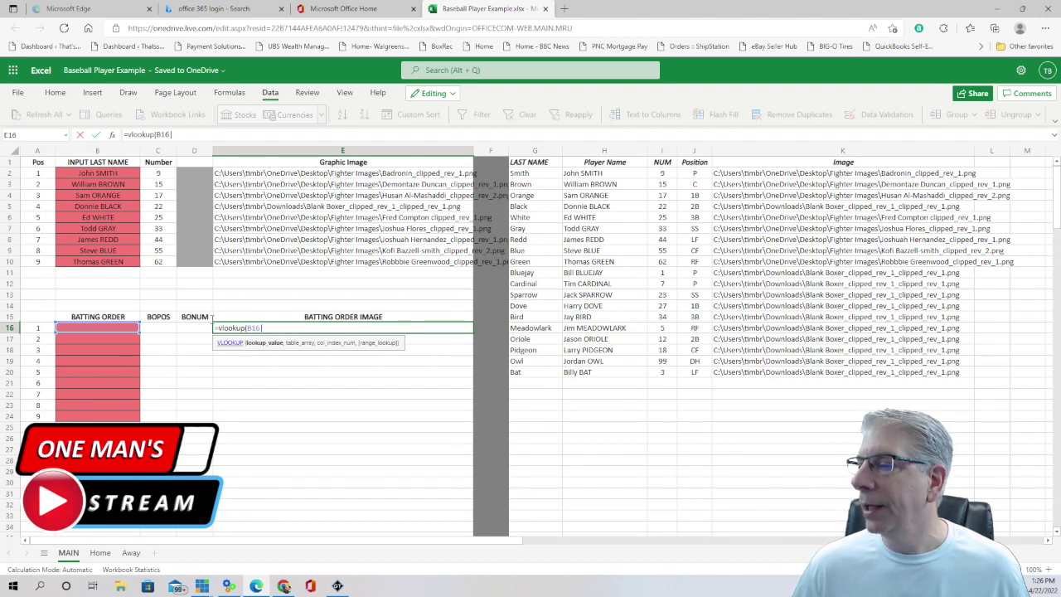
click(586, 172)
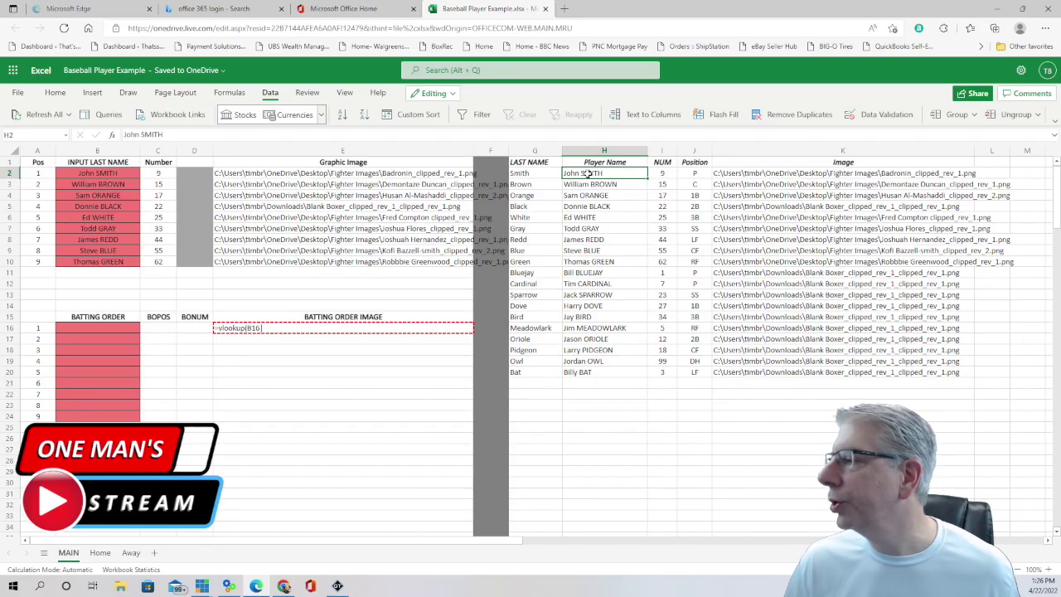
click(800, 373)
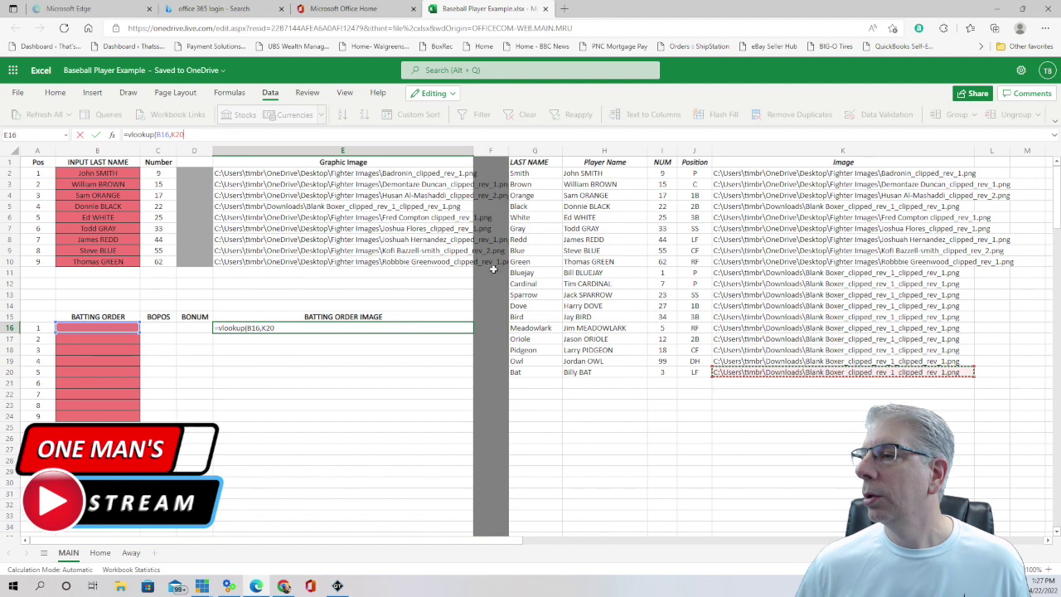
Fix the table reference and complete =vlookup(B16,H2:K20,4,false) in E16
click(192, 132)
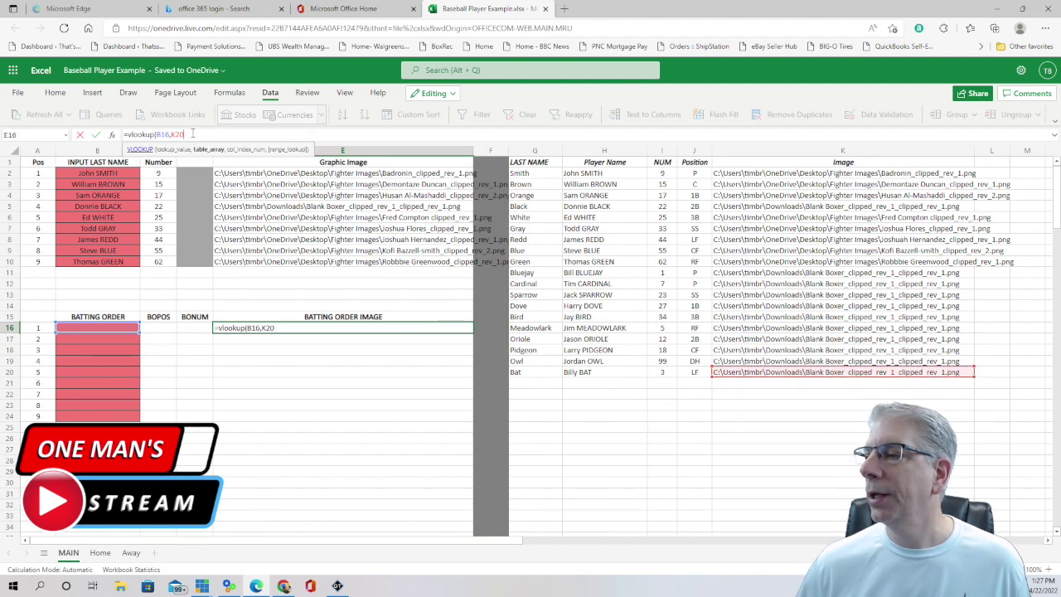
key(BackSpace)
key(BackSpace)
key(BackSpace)
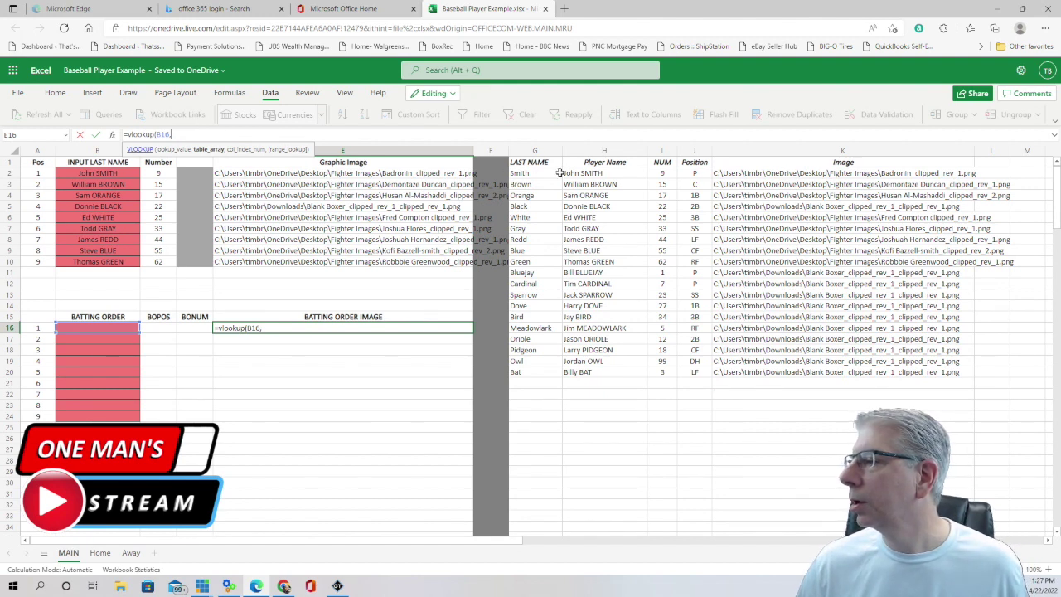
click(586, 173)
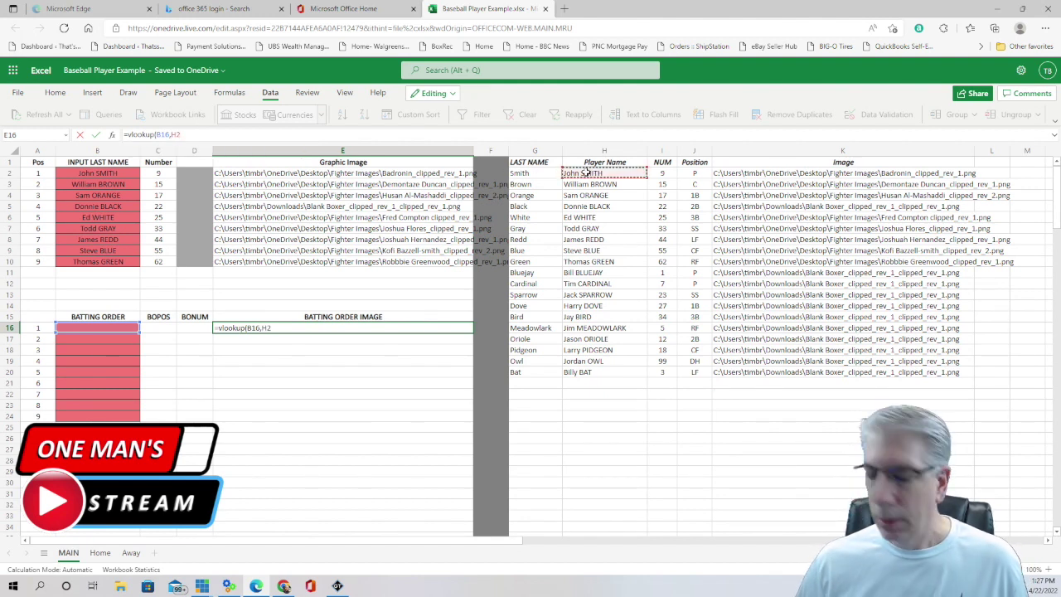
text(:)
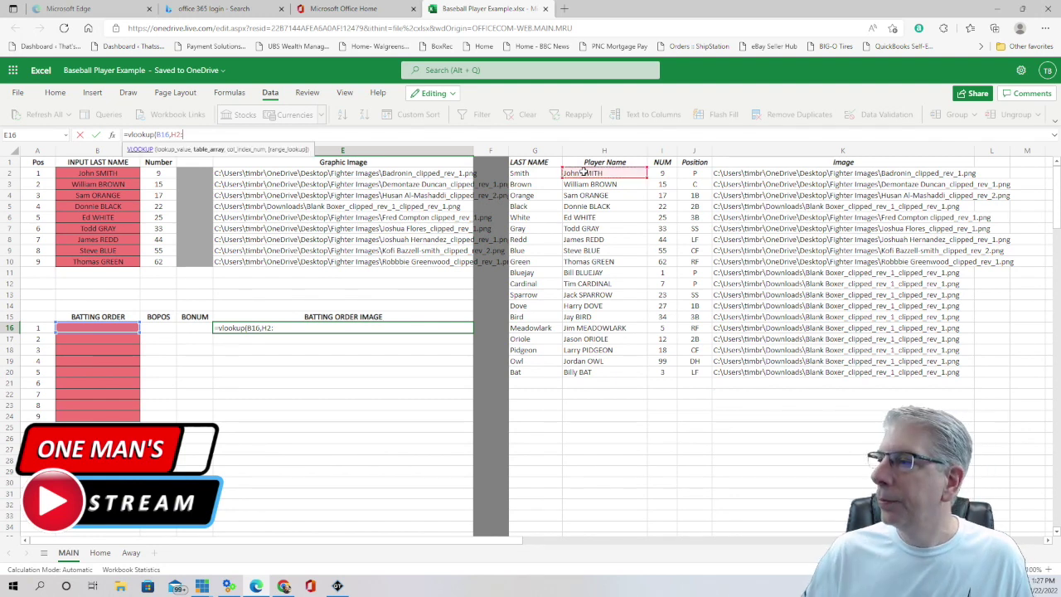
click(820, 374)
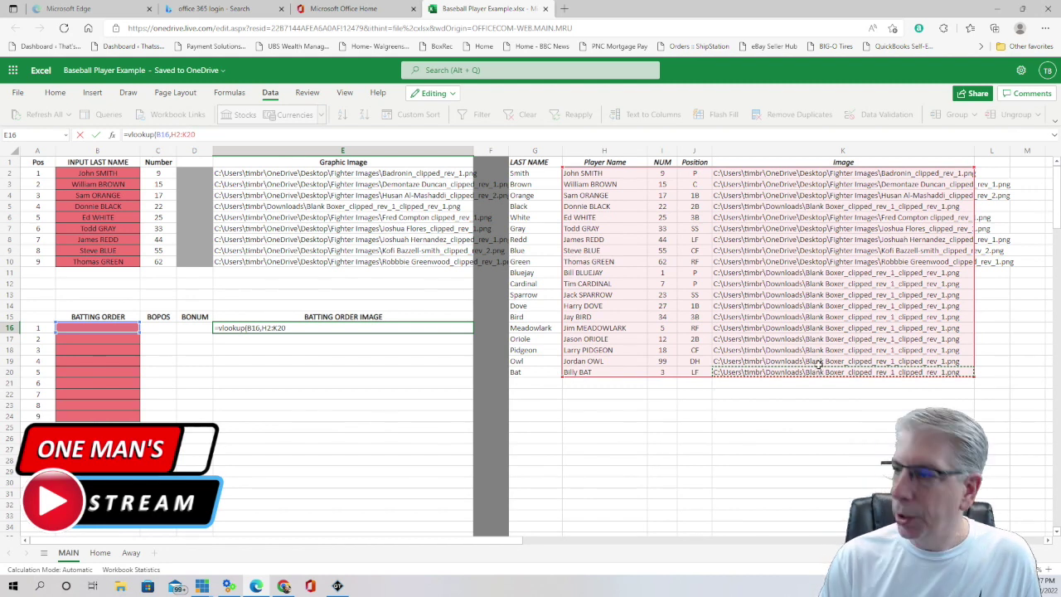
text(,4)
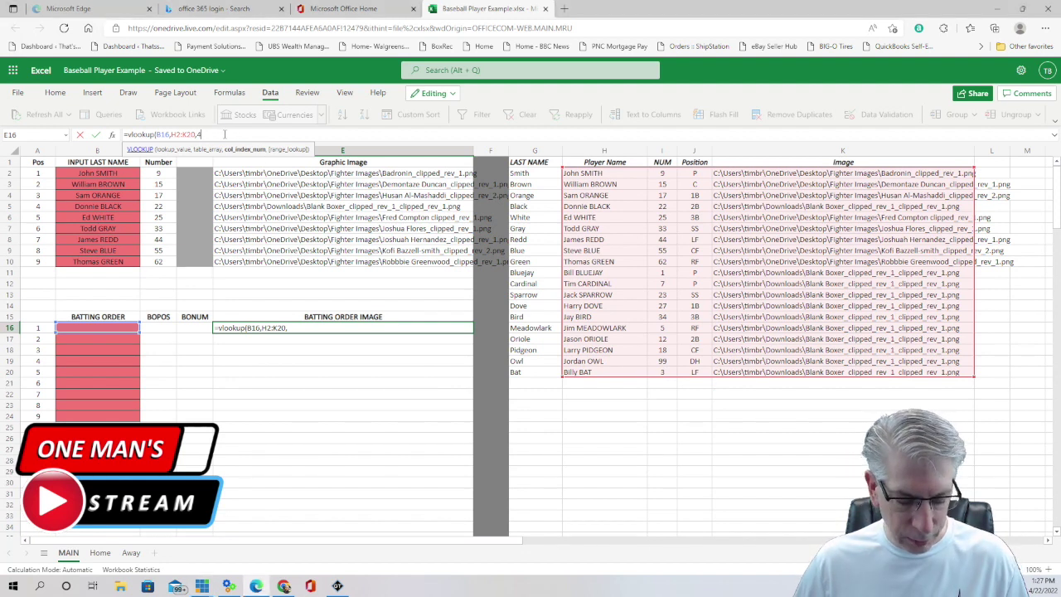
text(,)
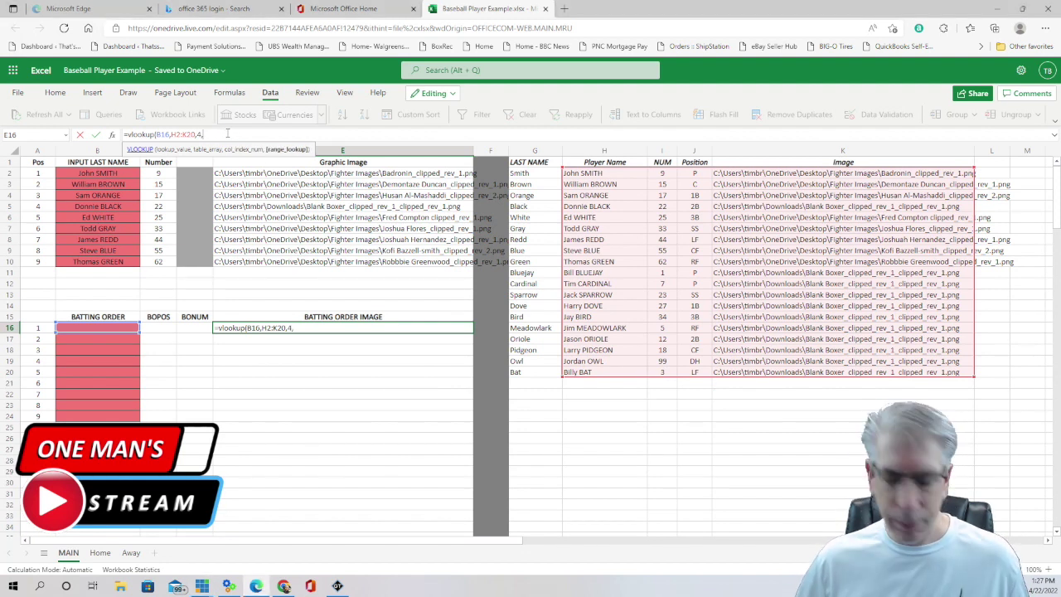
text(false)
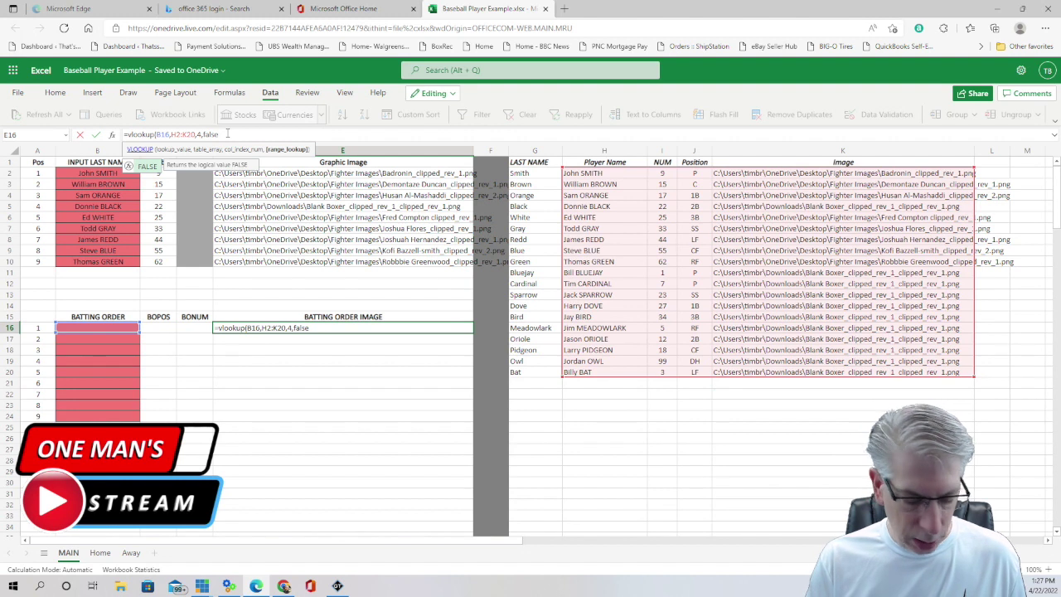
text())
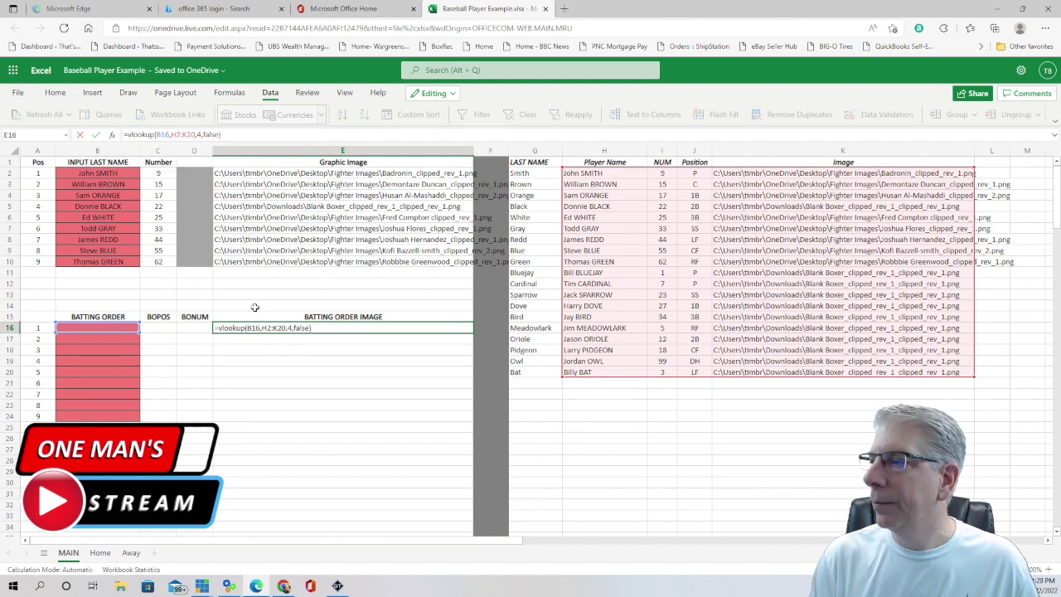
key(Return)
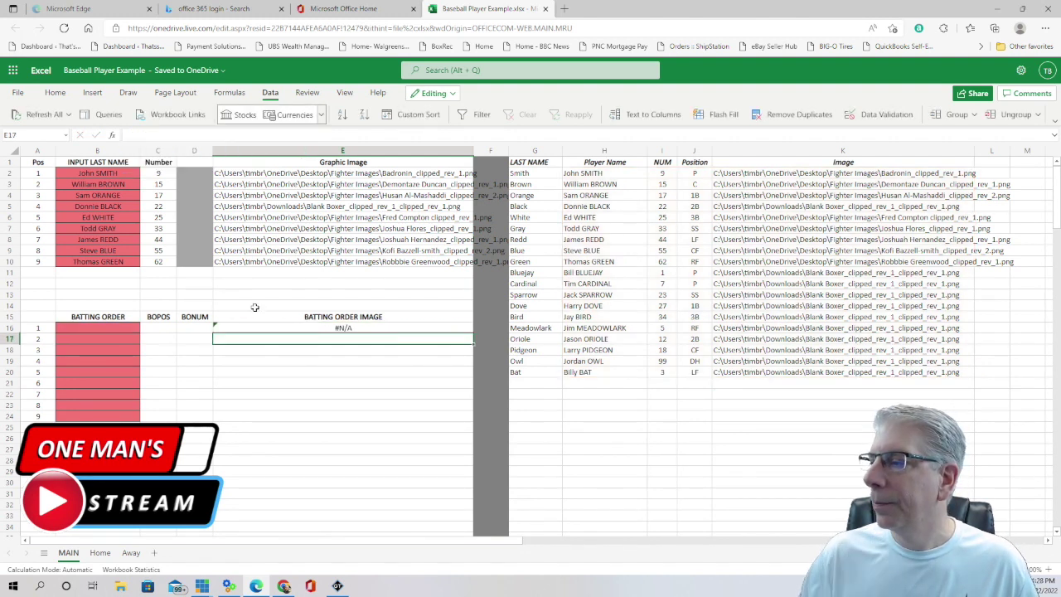
Pick John SMITH in B16 and confirm E16 returns Badronin_clipped_rev_1.png
click(120, 328)
click(145, 328)
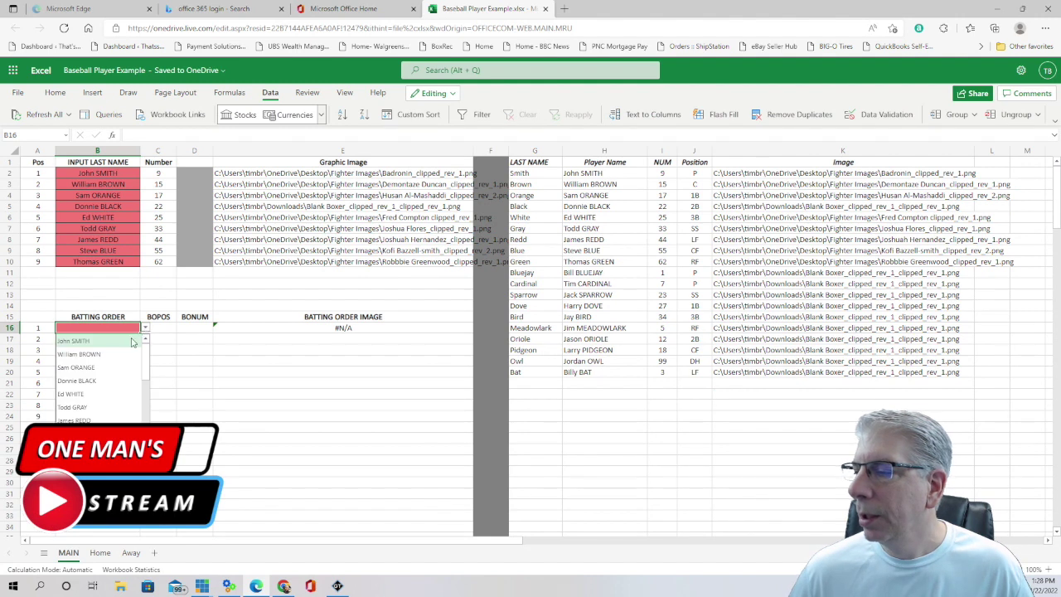
click(74, 340)
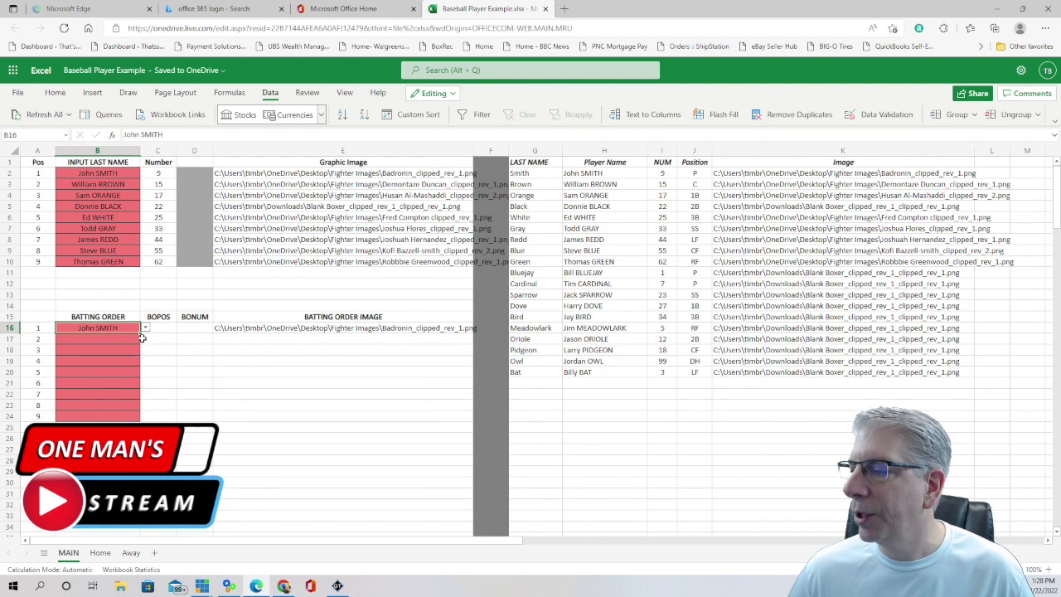
click(302, 329)
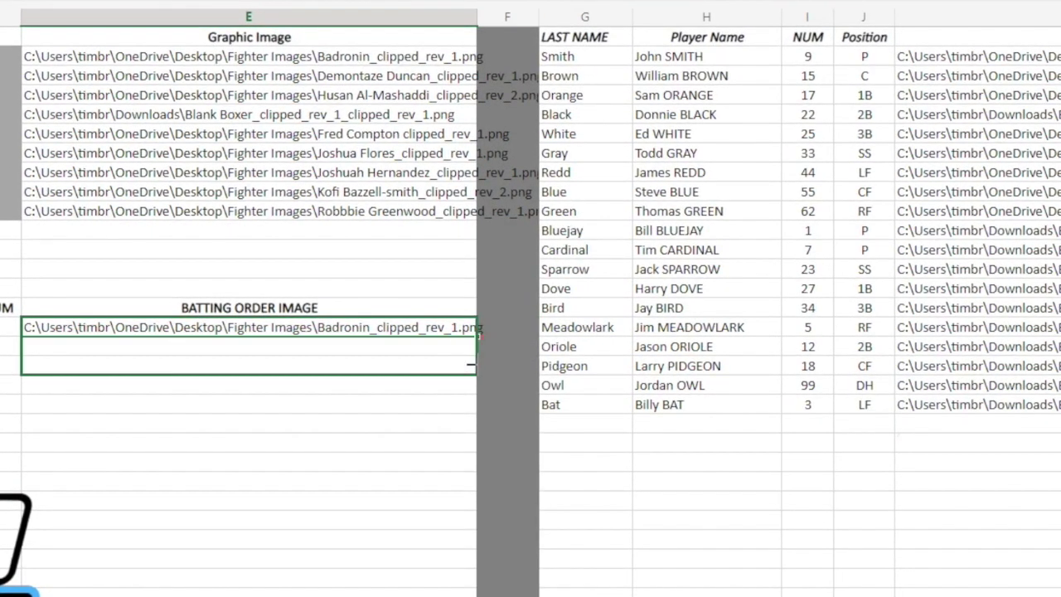
Fill E16's VLOOKUP formula down through E24 and inspect the copy in E17
drag(474, 331, 447, 483)
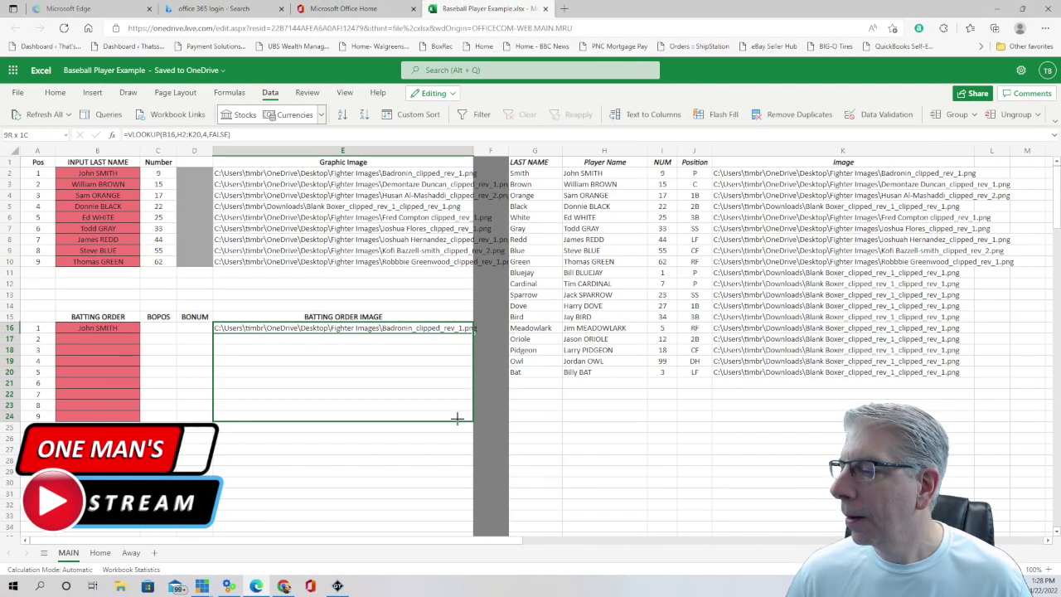
drag(456, 419, 456, 419)
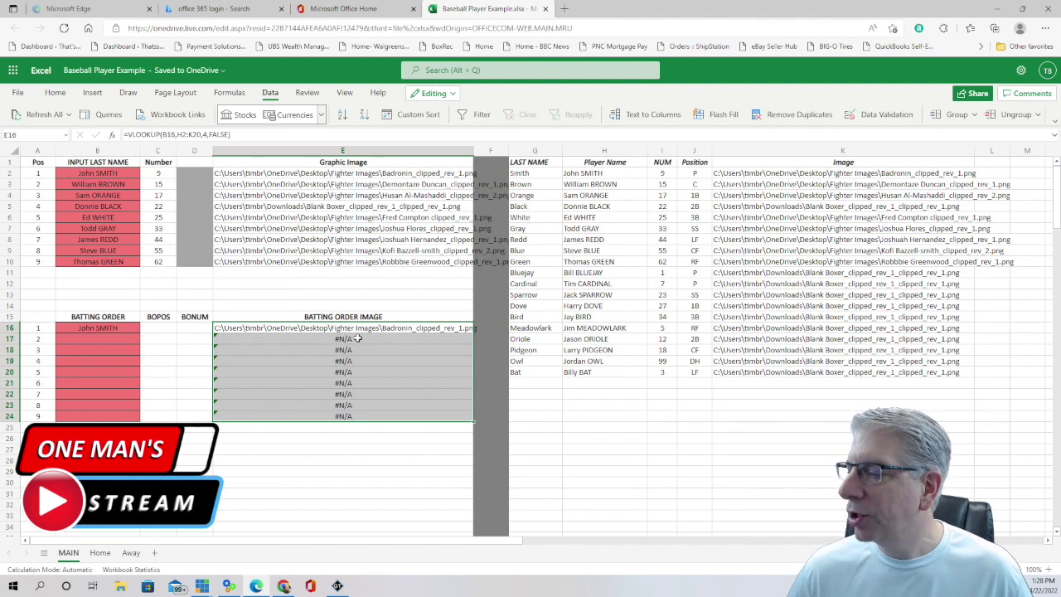
click(254, 339)
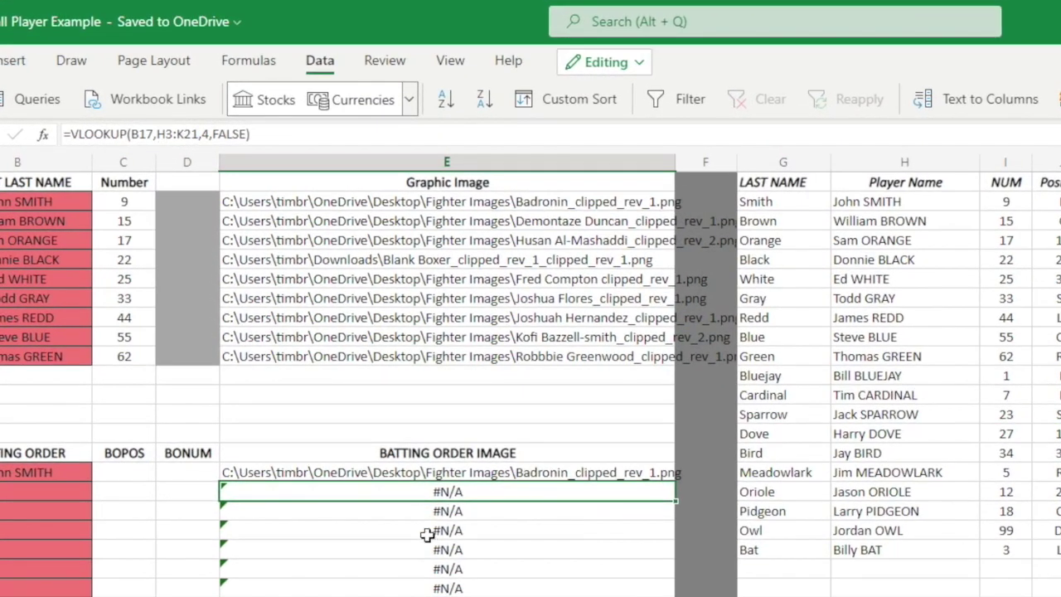
Inspect the shifted copies, then reset the table range start to H2 in E17 and E18
click(380, 512)
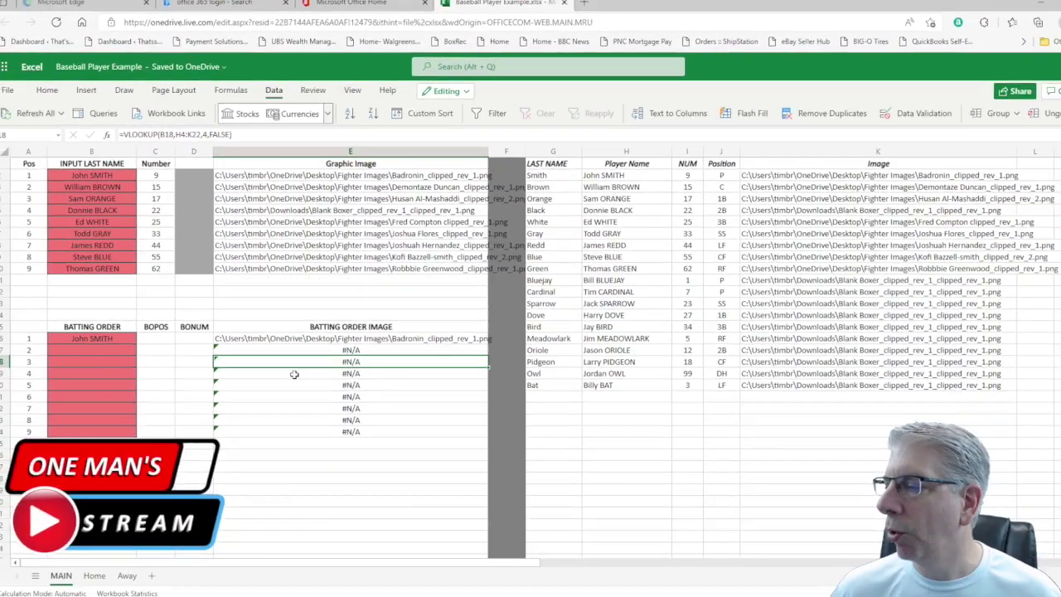
click(351, 532)
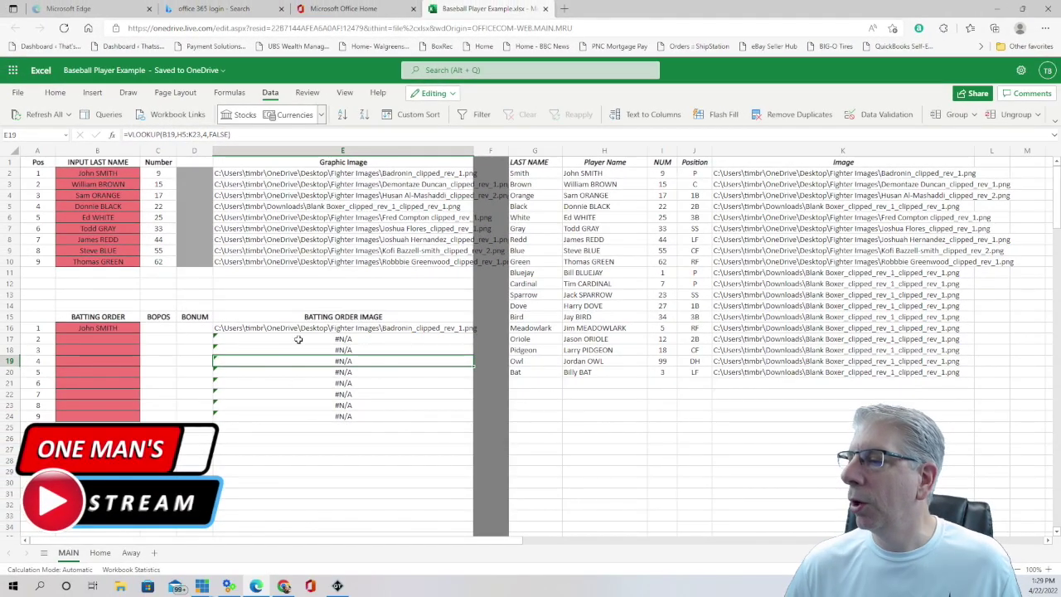
click(293, 341)
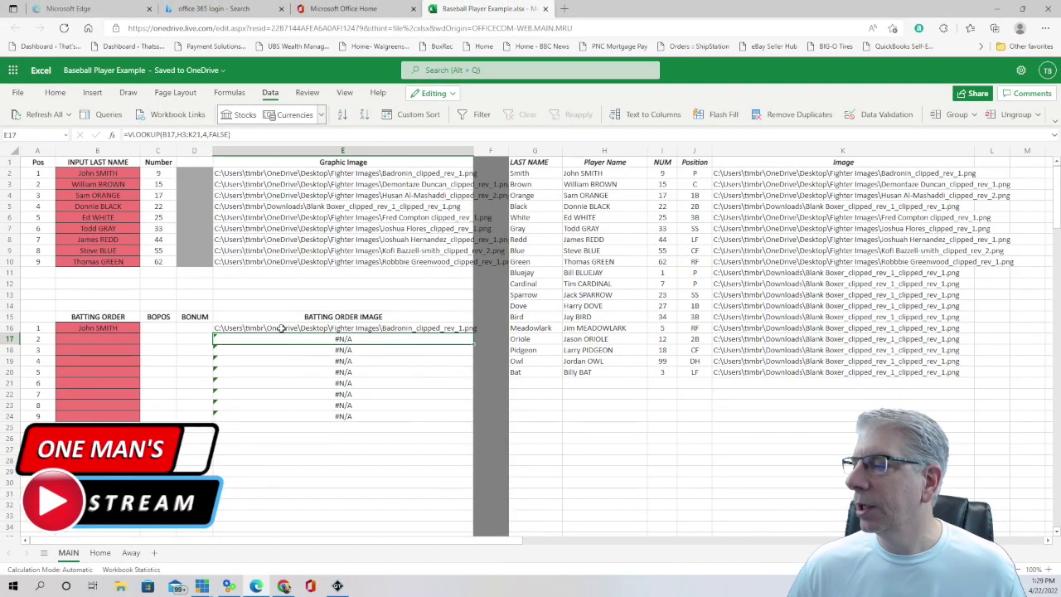
click(184, 135)
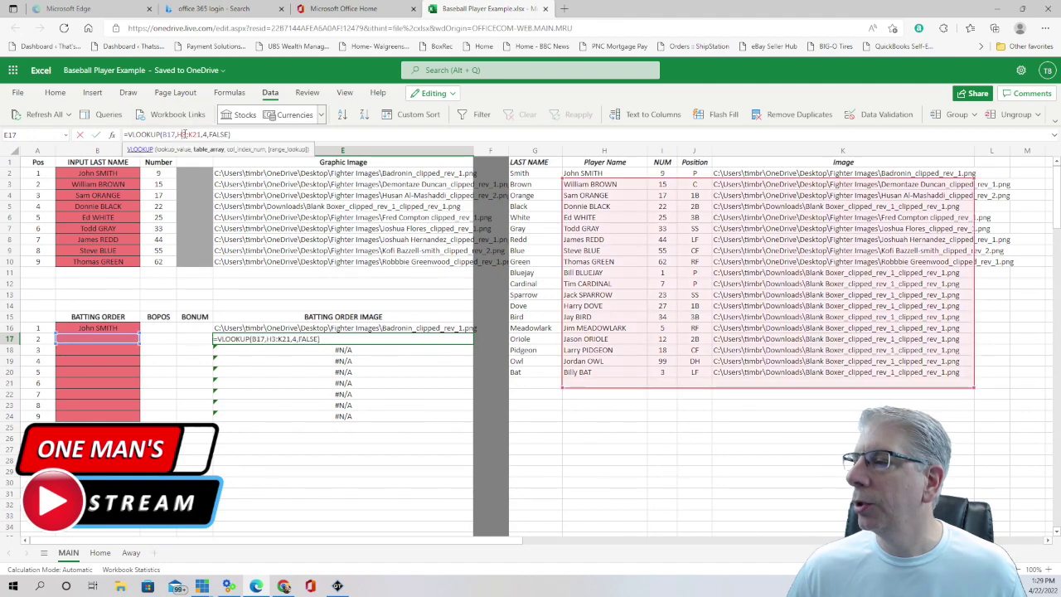
key(BackSpace)
text(2)
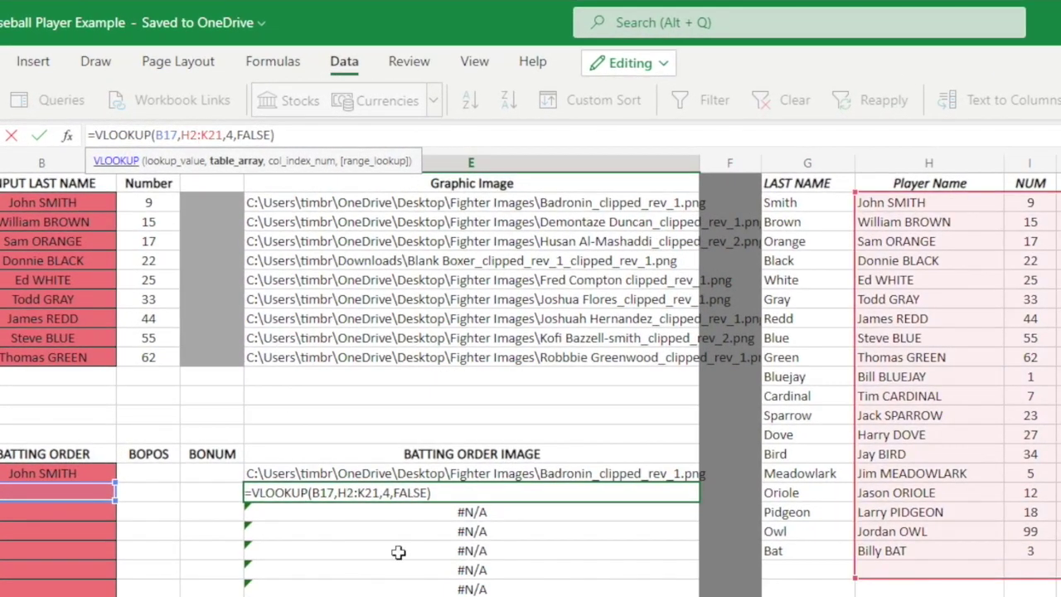
click(358, 514)
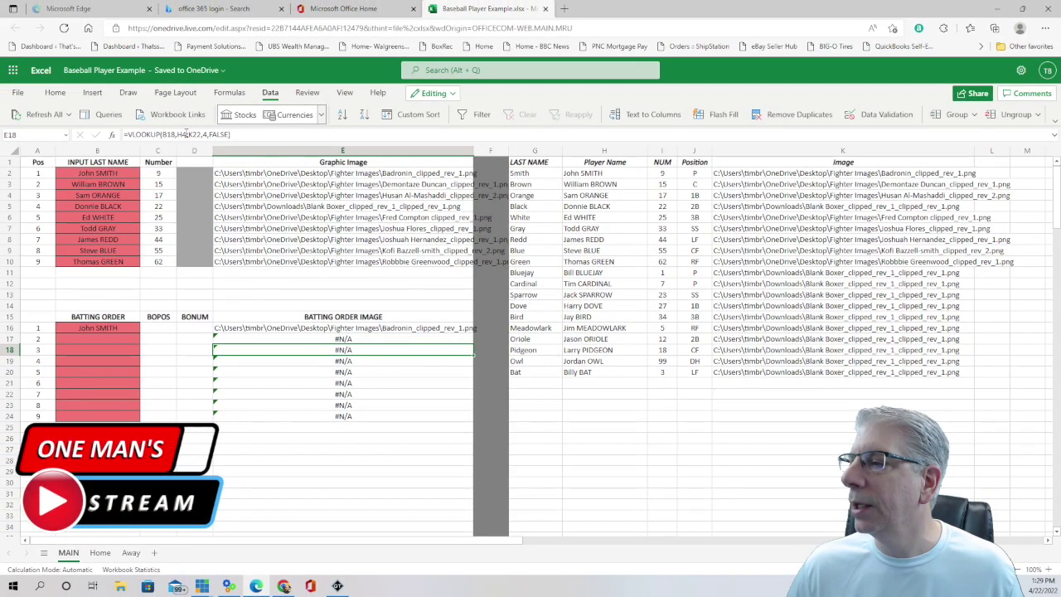
click(166, 131)
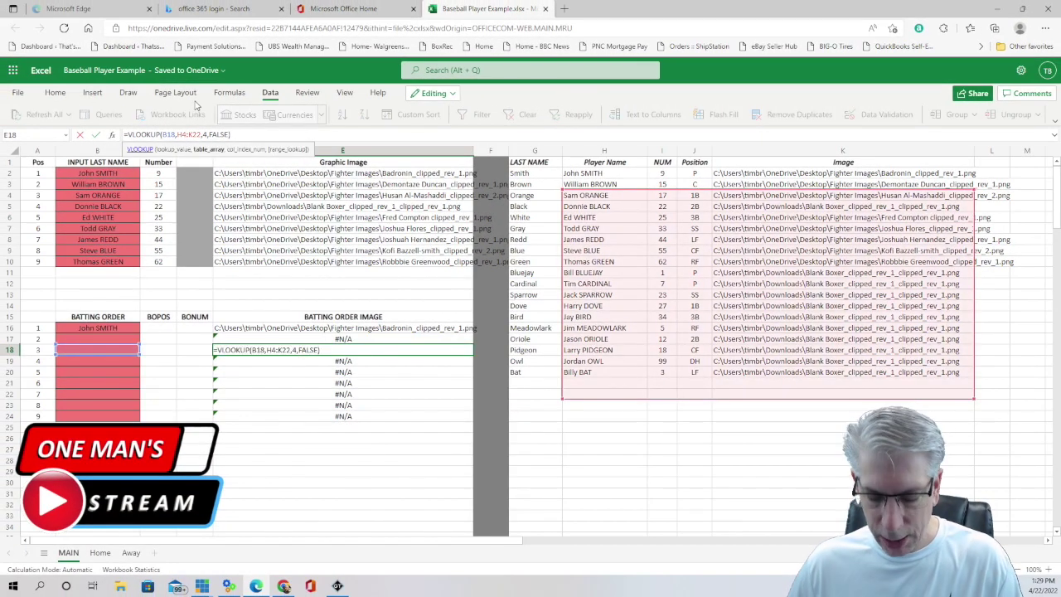
key(BackSpace)
text(2)
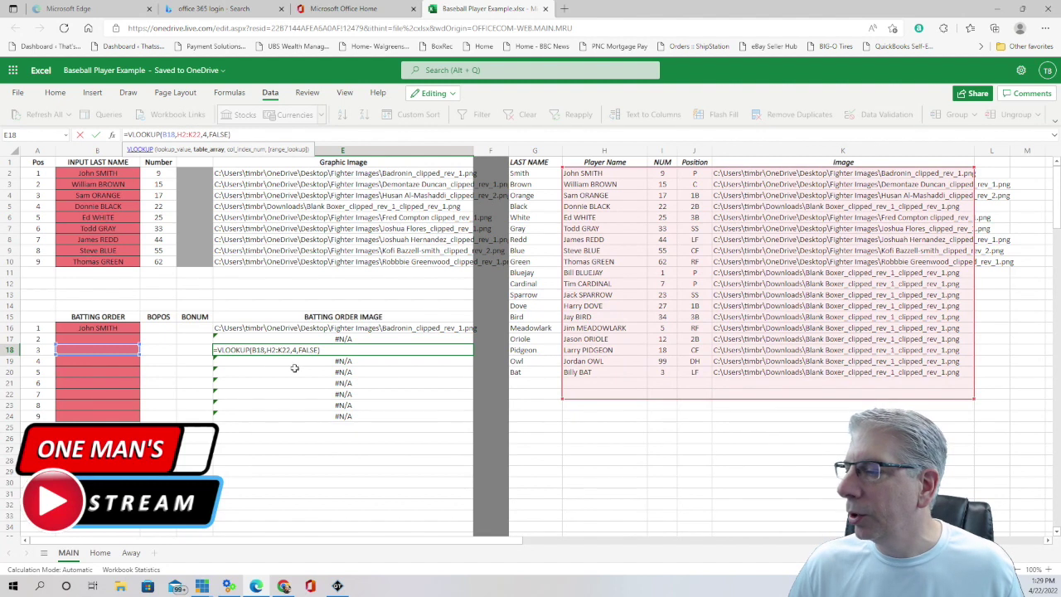
key(Return)
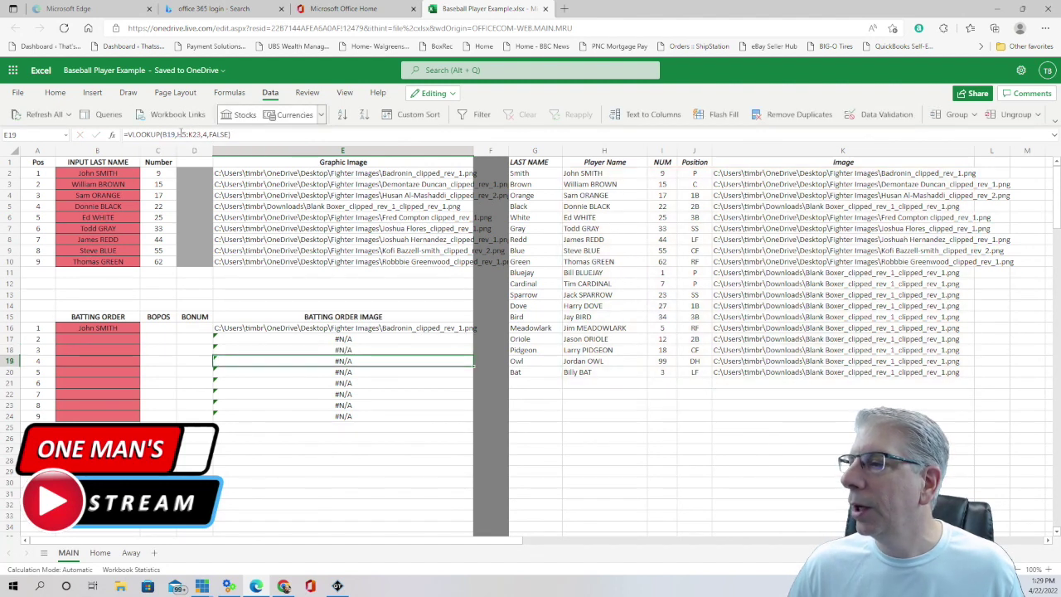
Reset the lookup table range start to H2 in E19, E20 and E21
click(186, 134)
key(BackSpace)
text(2)
key(Return)
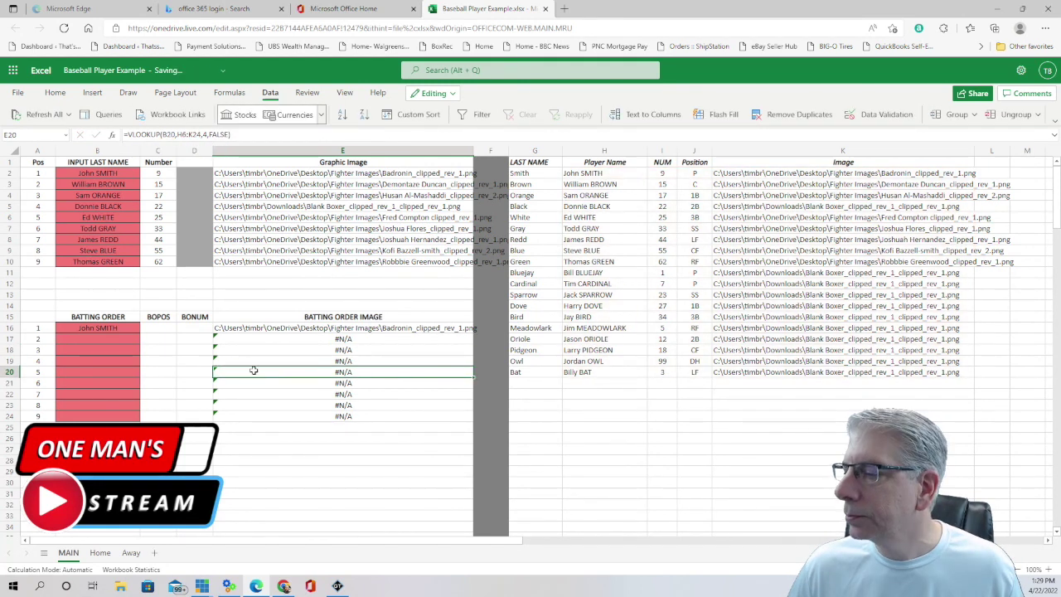
click(184, 135)
key(BackSpace)
text(2)
key(Return)
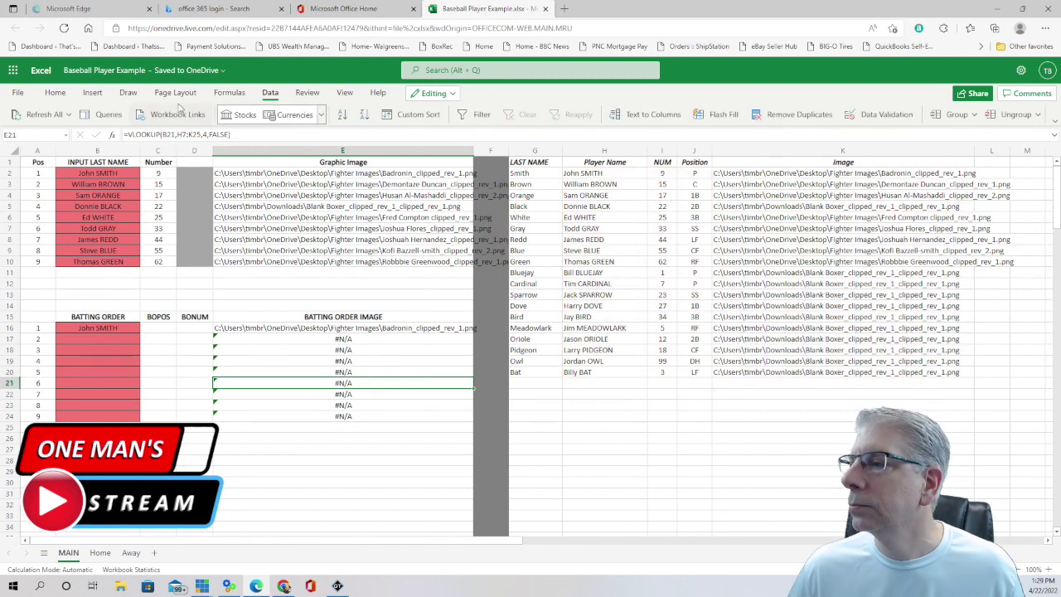
click(187, 135)
key(BackSpace)
text(2)
key(Return)
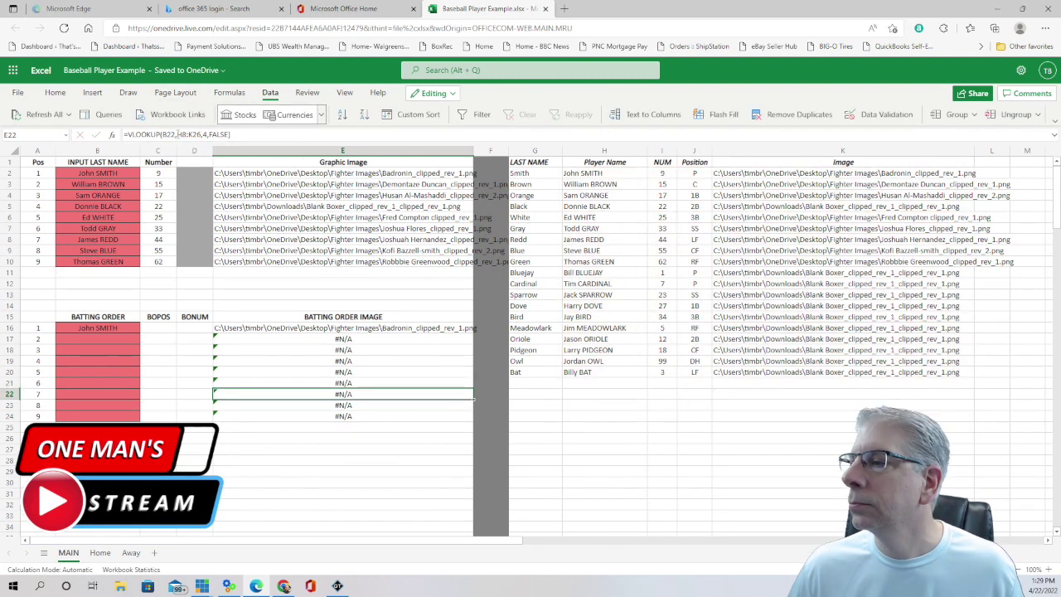
Reset the lookup table range start to H2 in E22, E23 and E24
click(184, 134)
key(BackSpace)
text(2)
key(Return)
click(173, 134)
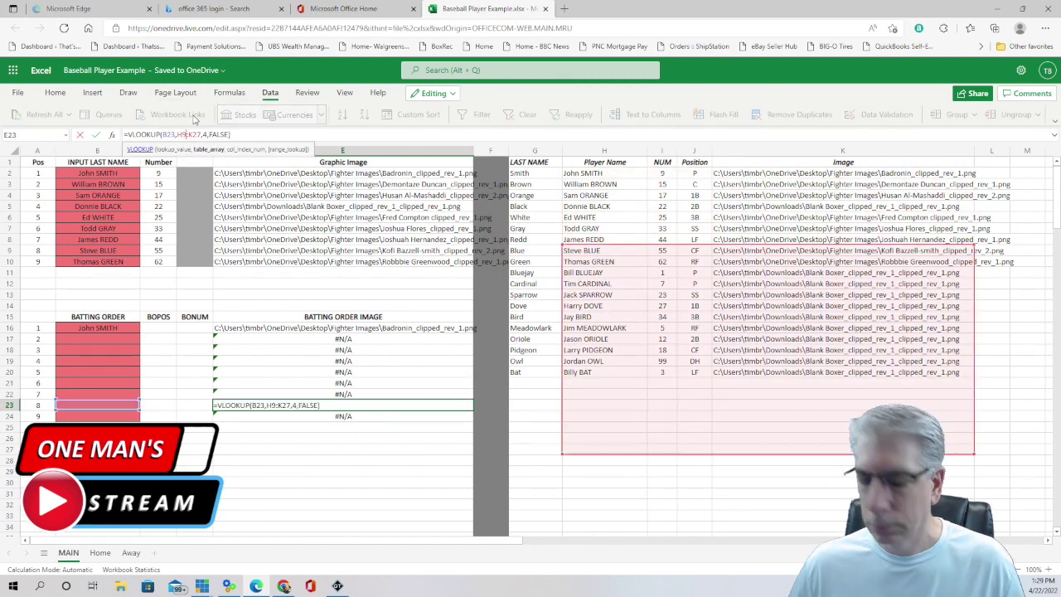
key(BackSpace)
text(2)
key(Return)
click(191, 134)
key(BackSpace)
key(BackSpace)
text(24,H1:K28,4,FALSE))
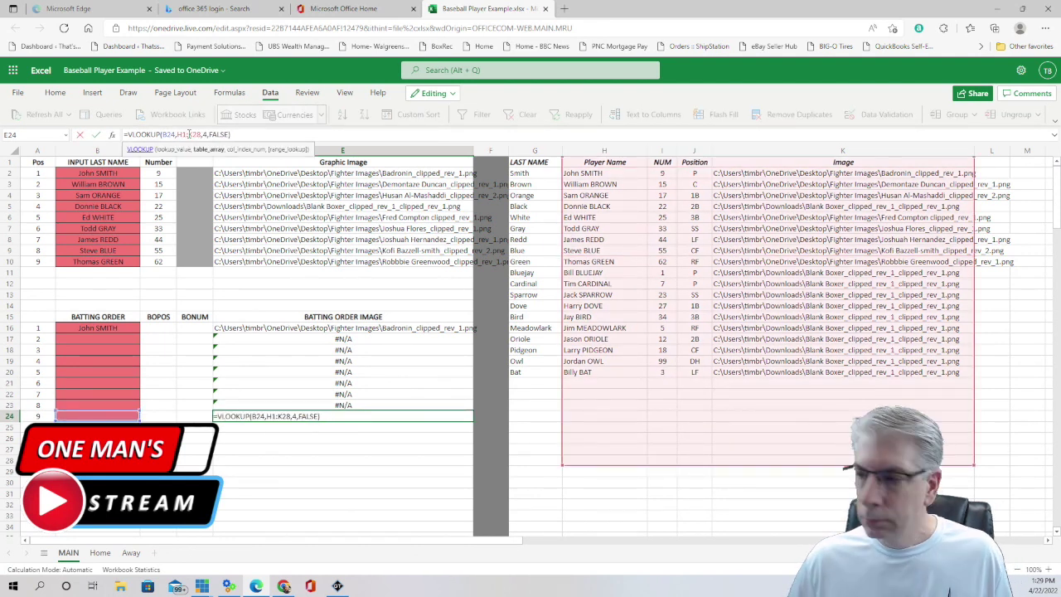
key(Return)
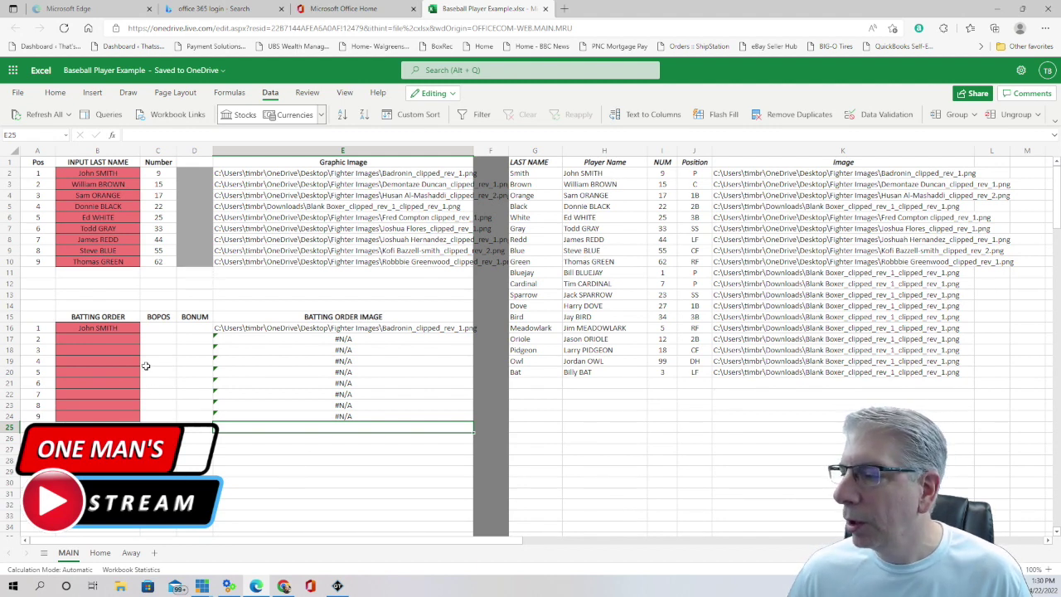
Pick the second and third batters from the B17 and B18 dropdowns, checking column K's image paths
click(133, 340)
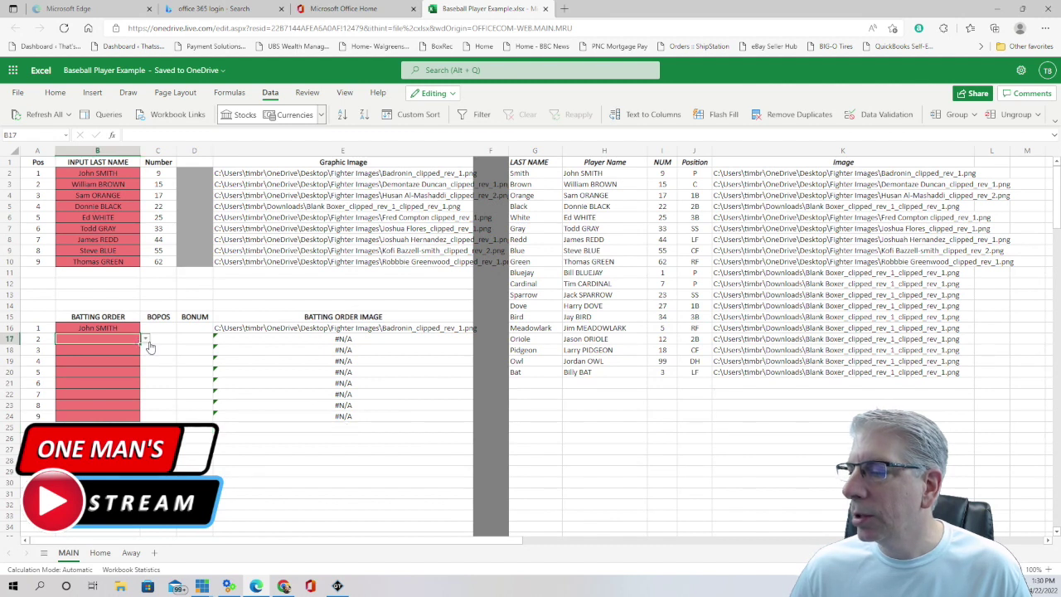
click(146, 341)
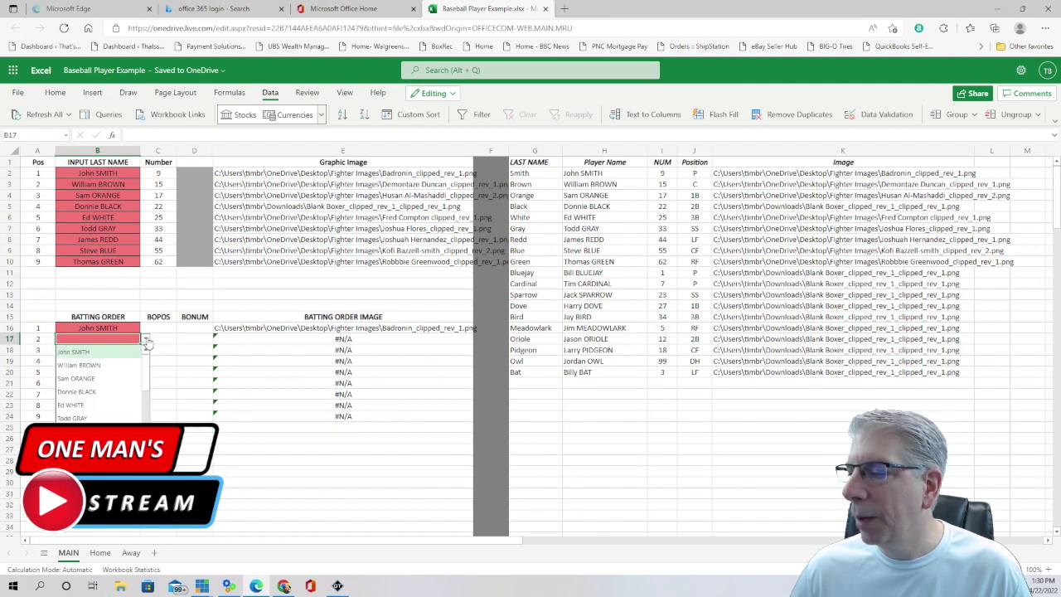
click(79, 364)
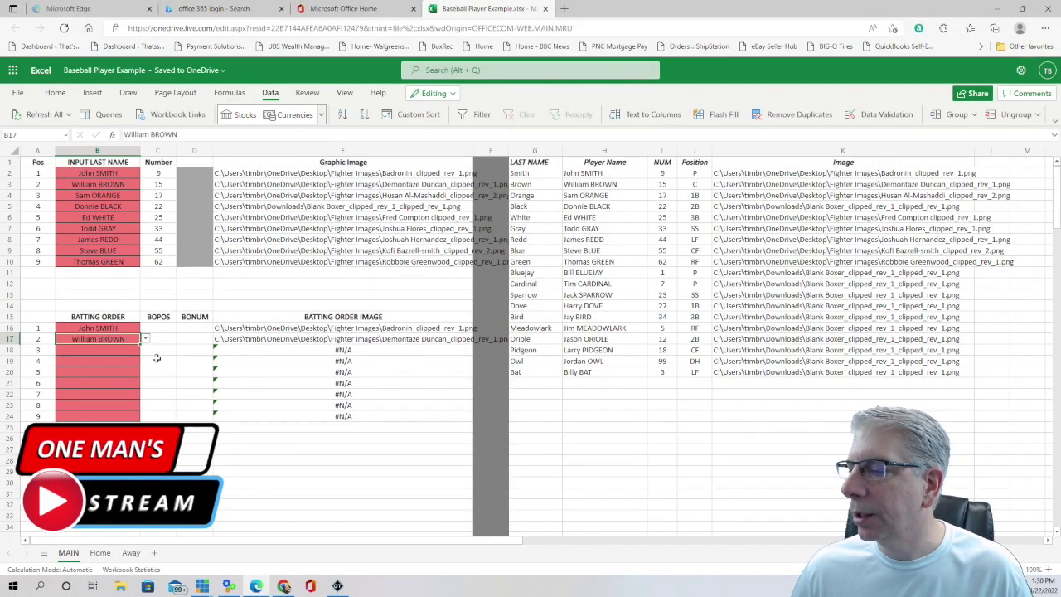
click(133, 348)
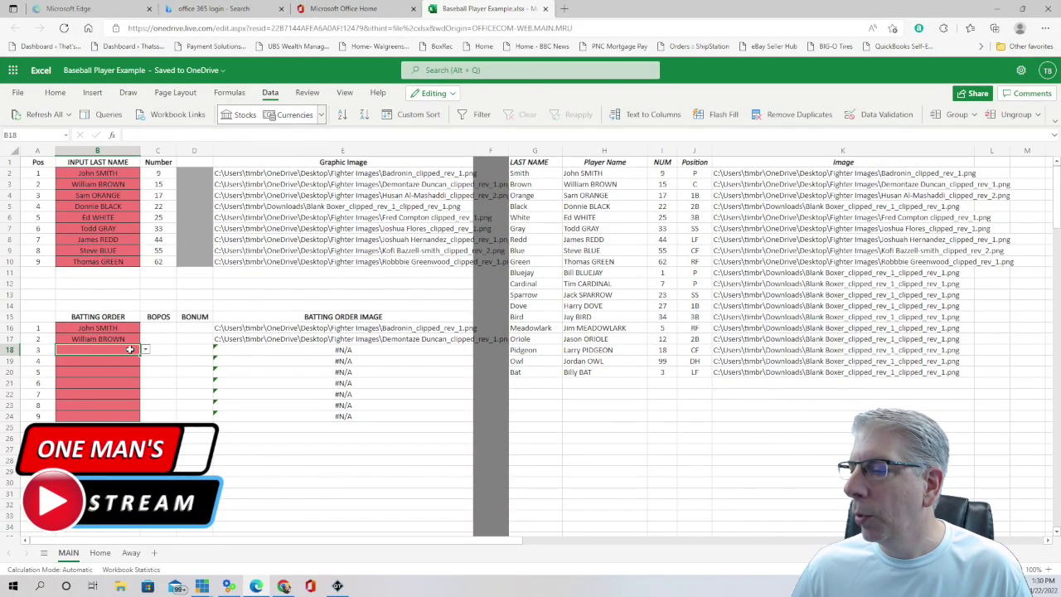
click(145, 351)
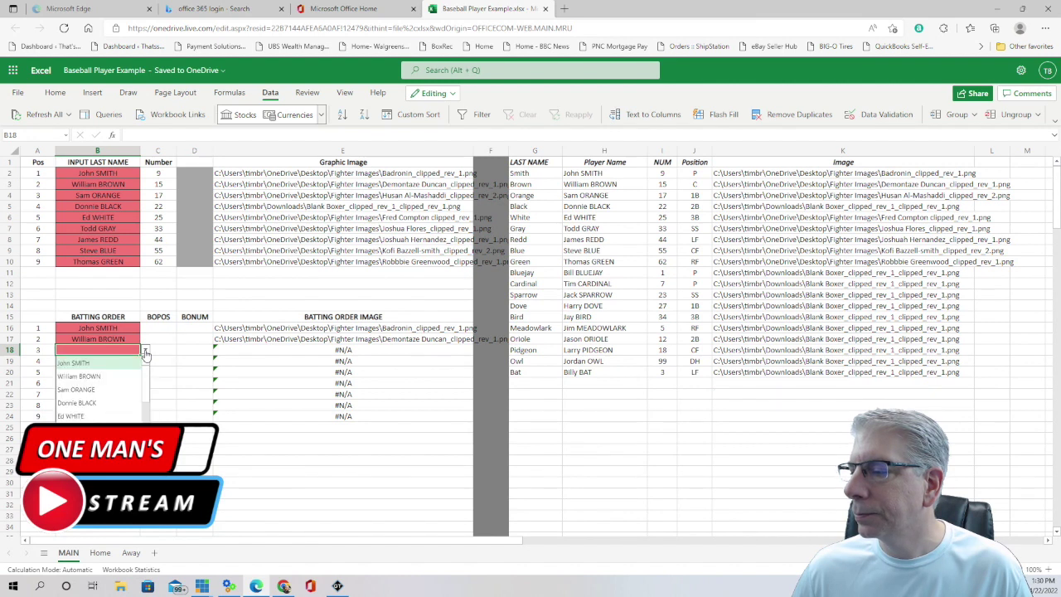
click(82, 390)
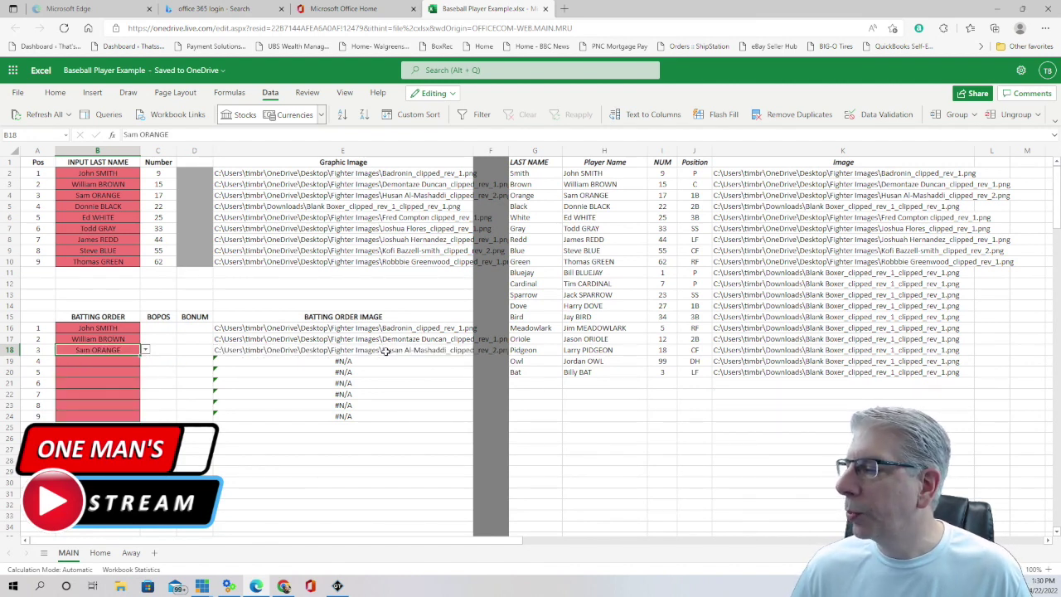
click(738, 187)
click(912, 198)
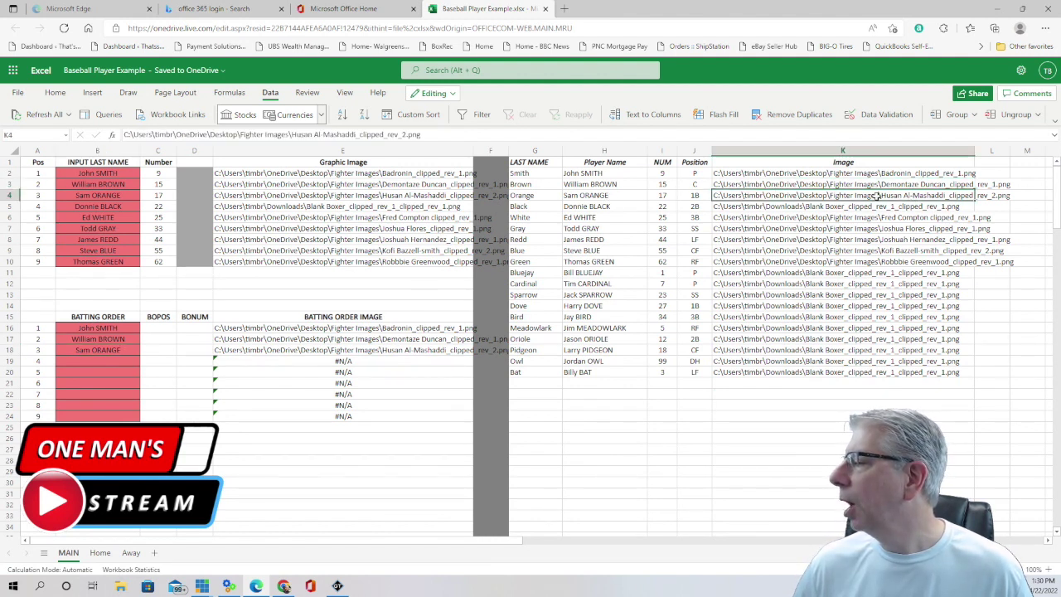
Choose the fourth, fifth and sixth batters from the dropdowns in B19, B20 and B21
click(109, 361)
click(145, 361)
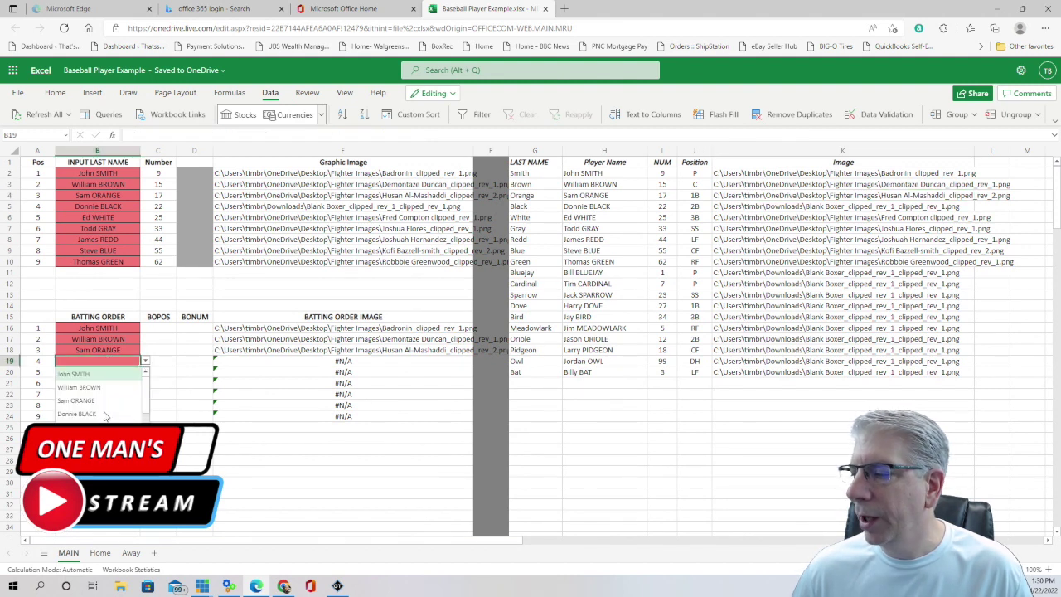
click(94, 415)
click(125, 372)
click(145, 372)
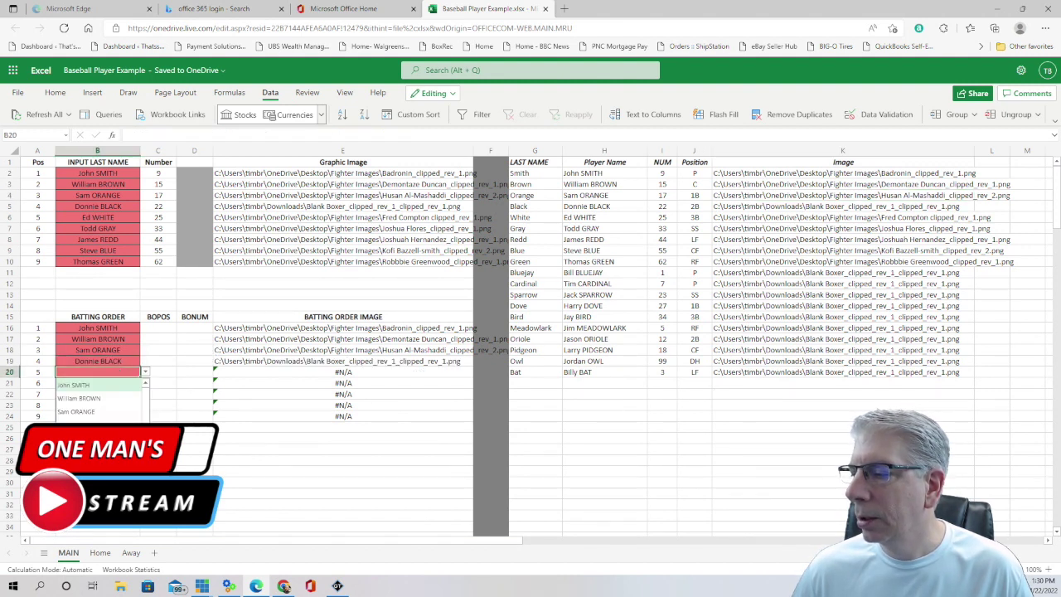
click(124, 386)
click(124, 382)
click(146, 383)
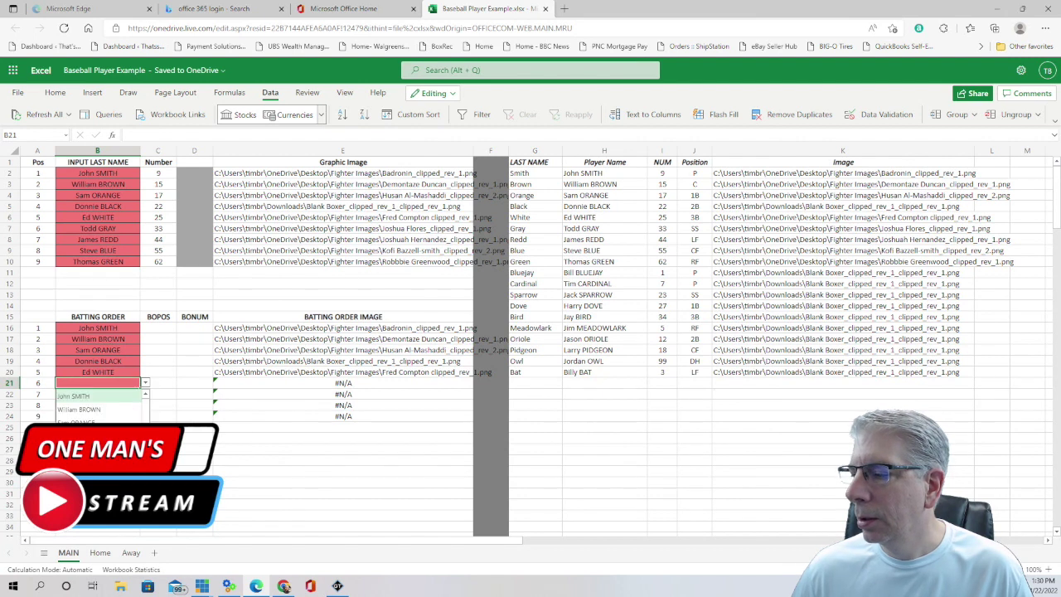
click(94, 411)
Choose the seventh and eighth batters from the dropdowns in B22 and B23
click(124, 394)
click(145, 394)
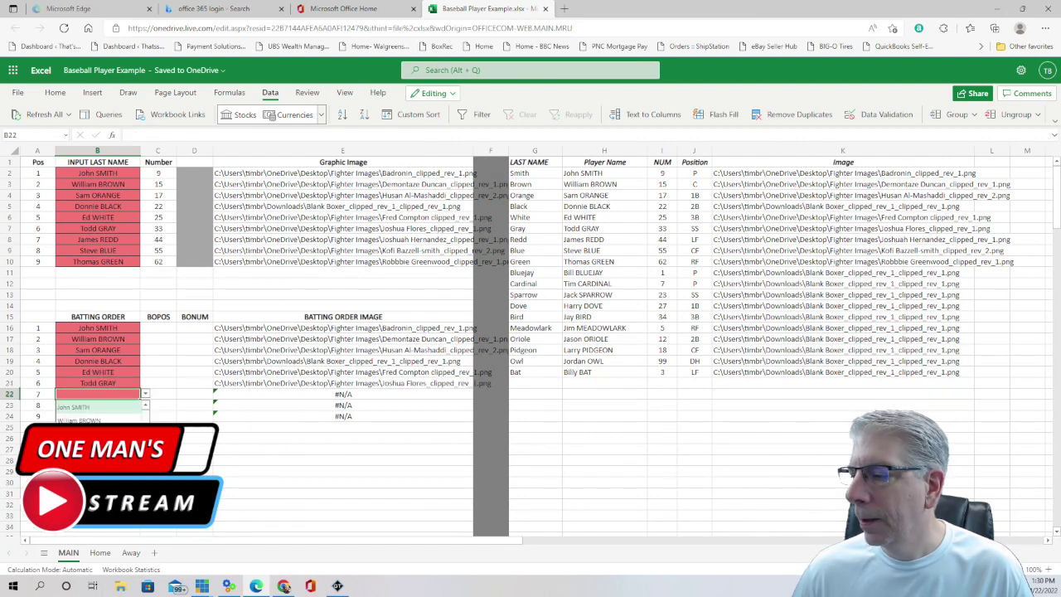
click(94, 410)
click(124, 404)
click(145, 404)
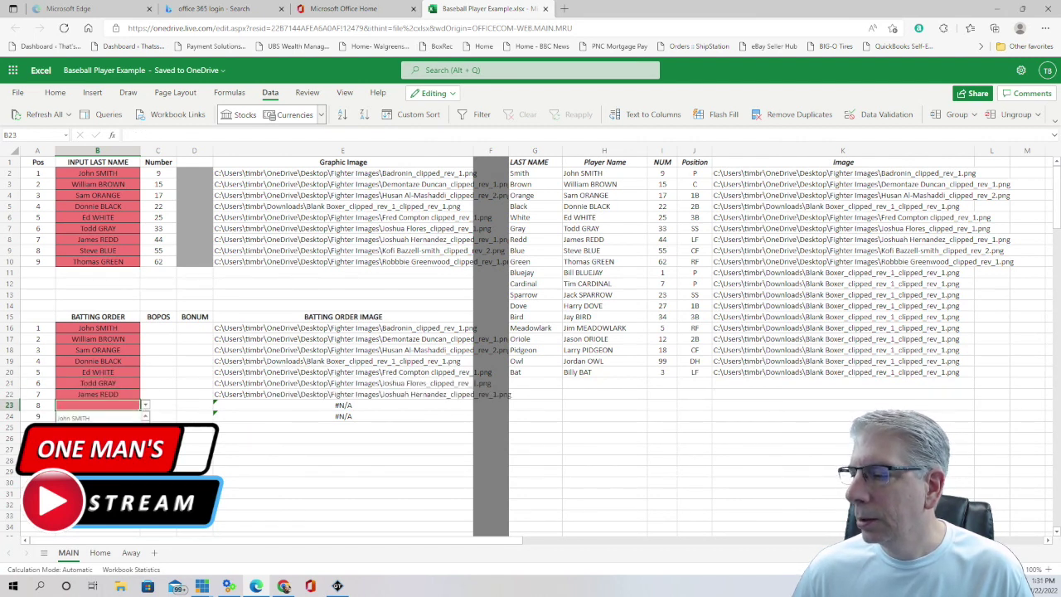
click(94, 417)
click(124, 415)
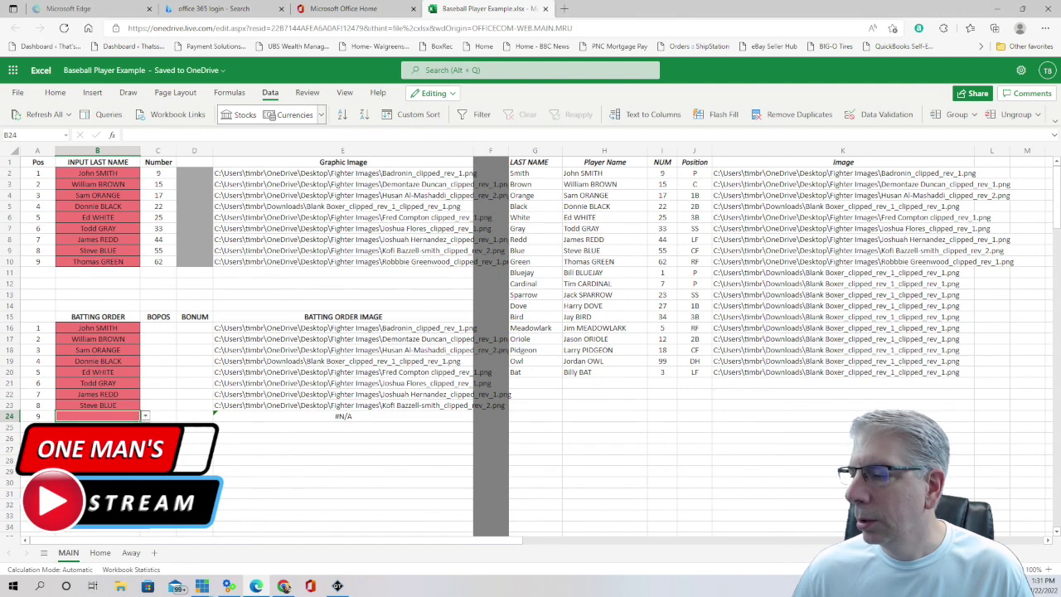
text(Thomas GREEN)
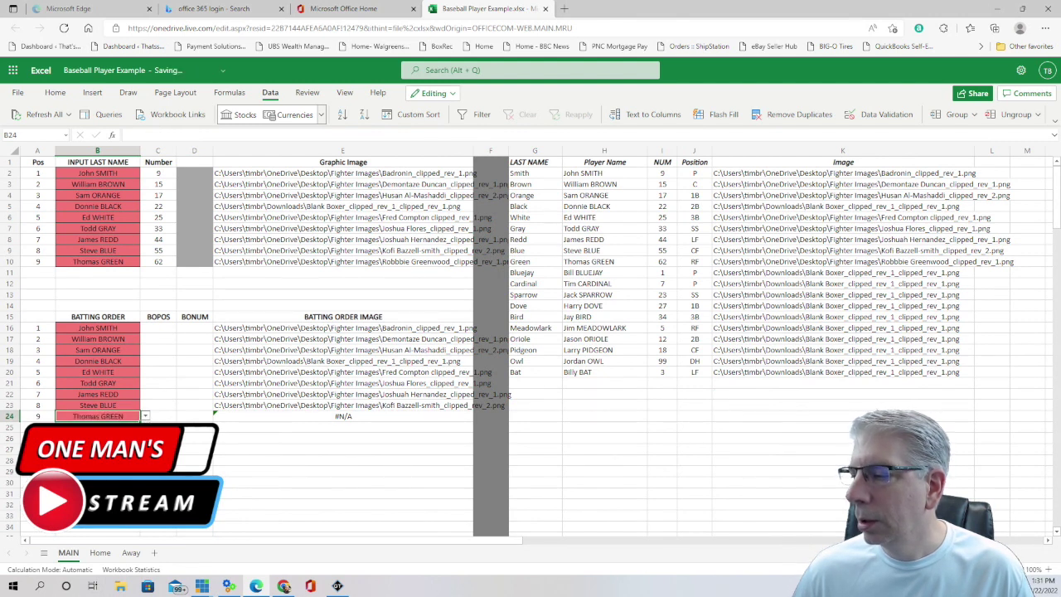
key(Return)
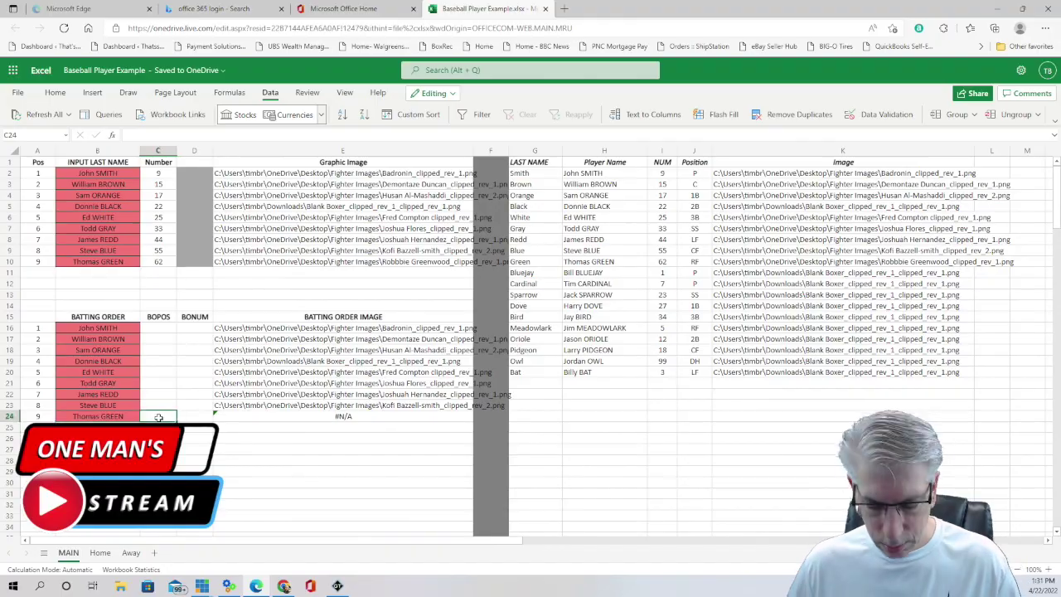
click(130, 416)
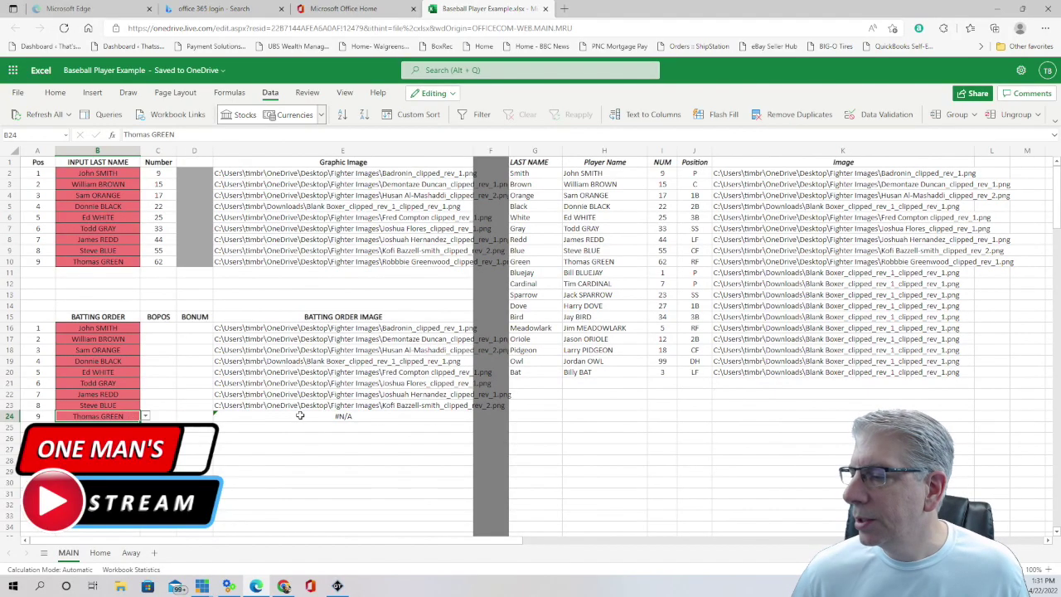
click(300, 416)
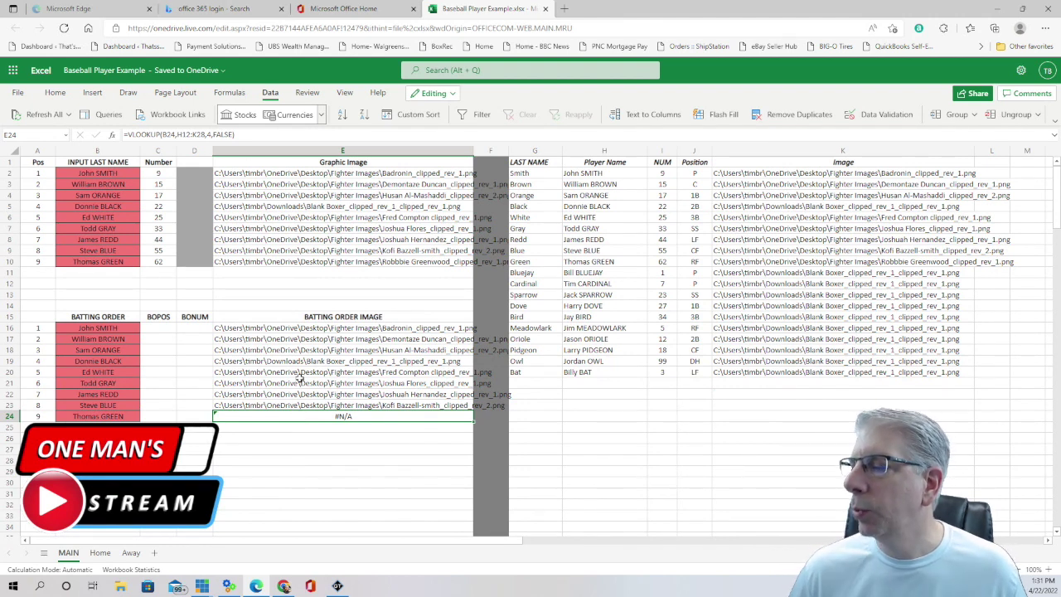
Change E24's VLOOKUP range from H12:K28 to H2:K28 so the ninth batter's image path appears
click(189, 134)
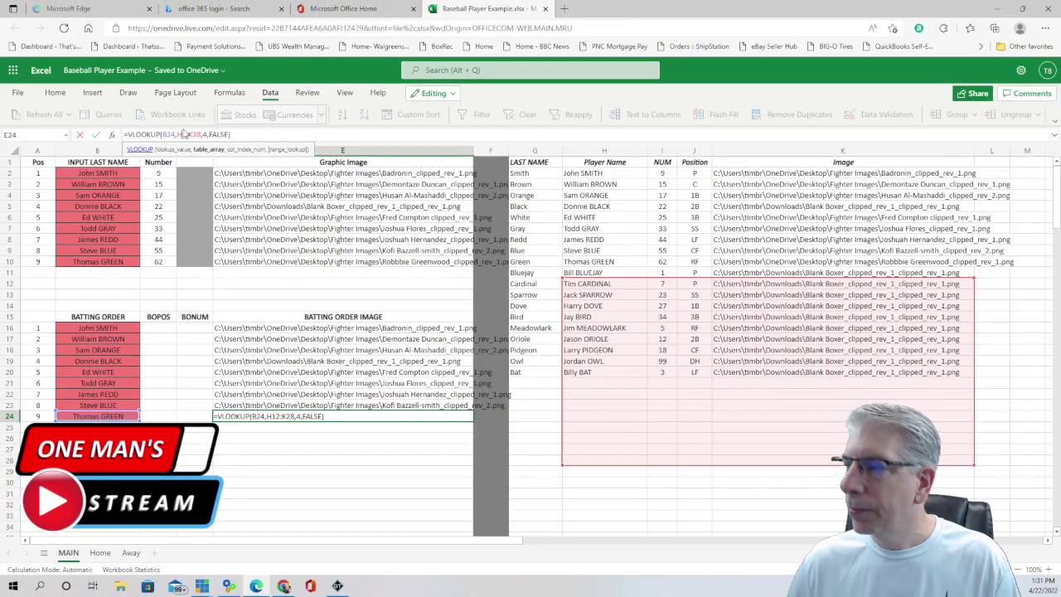
key(BackSpace)
click(239, 135)
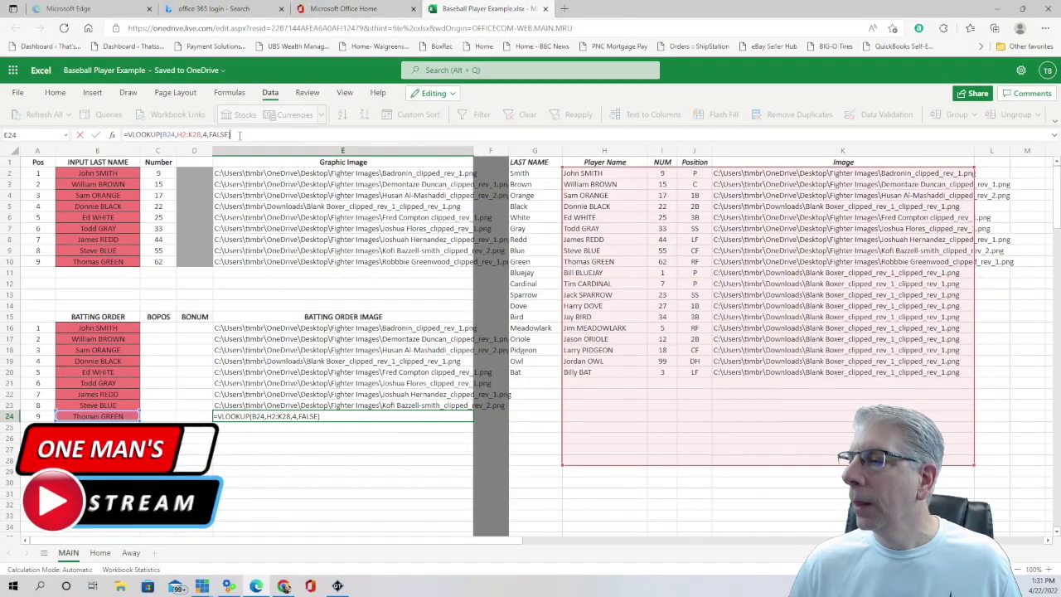
key(Return)
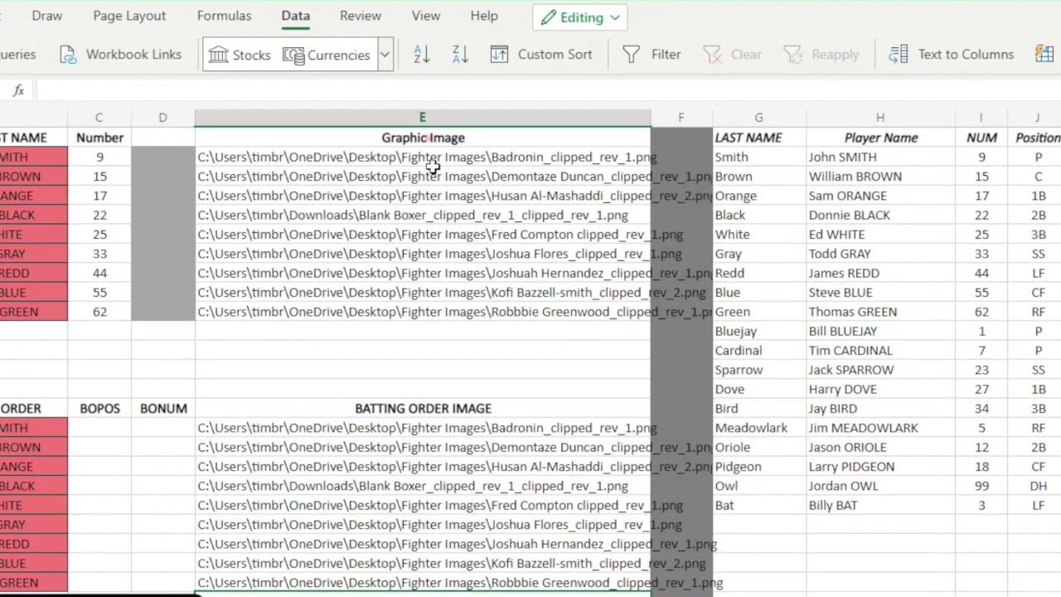
click(348, 162)
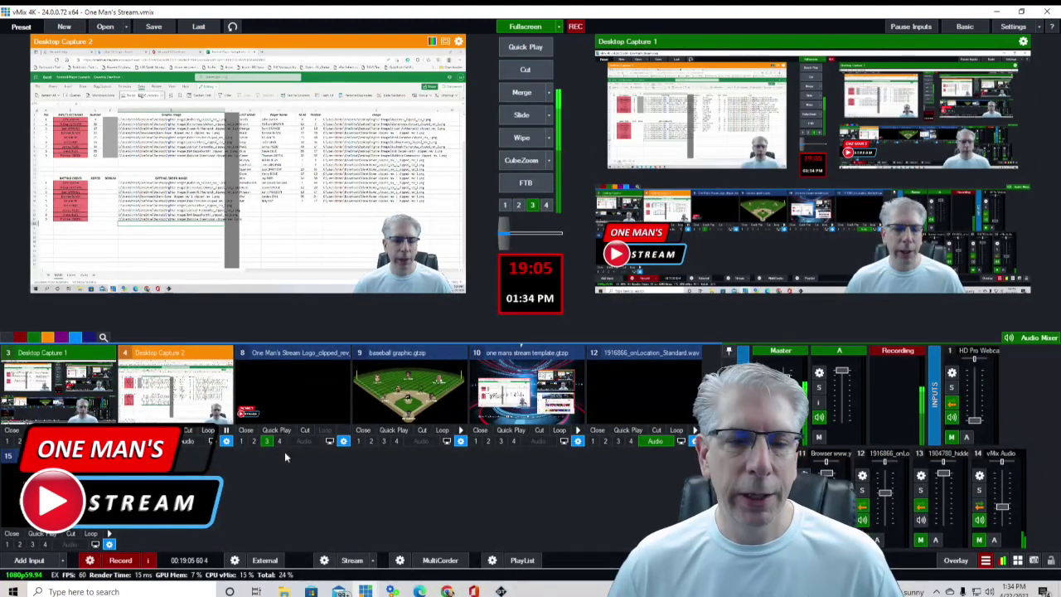
Preview the baseball field title and open it in the Title Editor
click(419, 400)
right_click(290, 91)
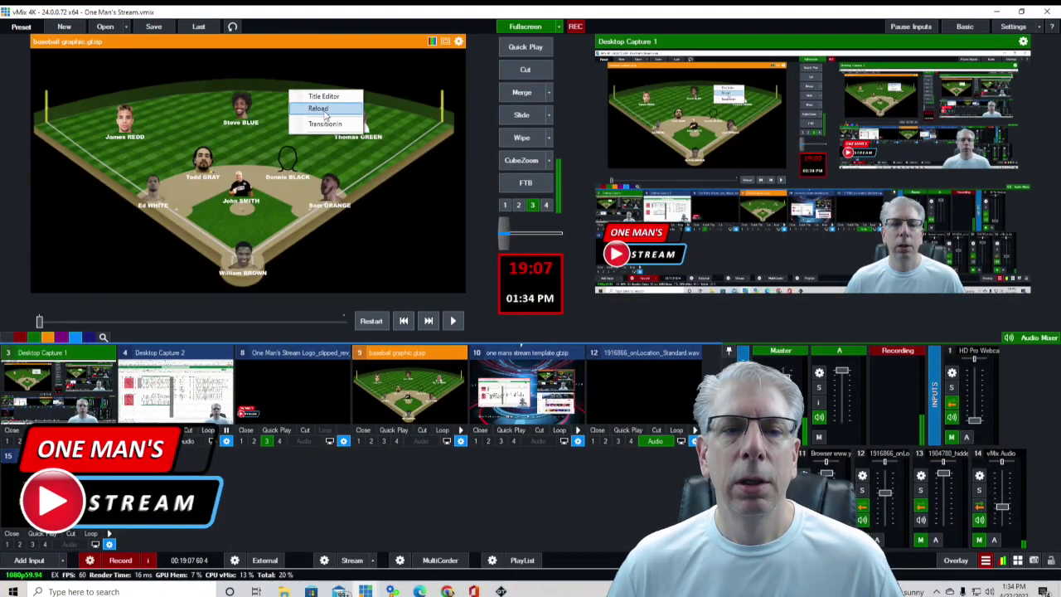
click(324, 96)
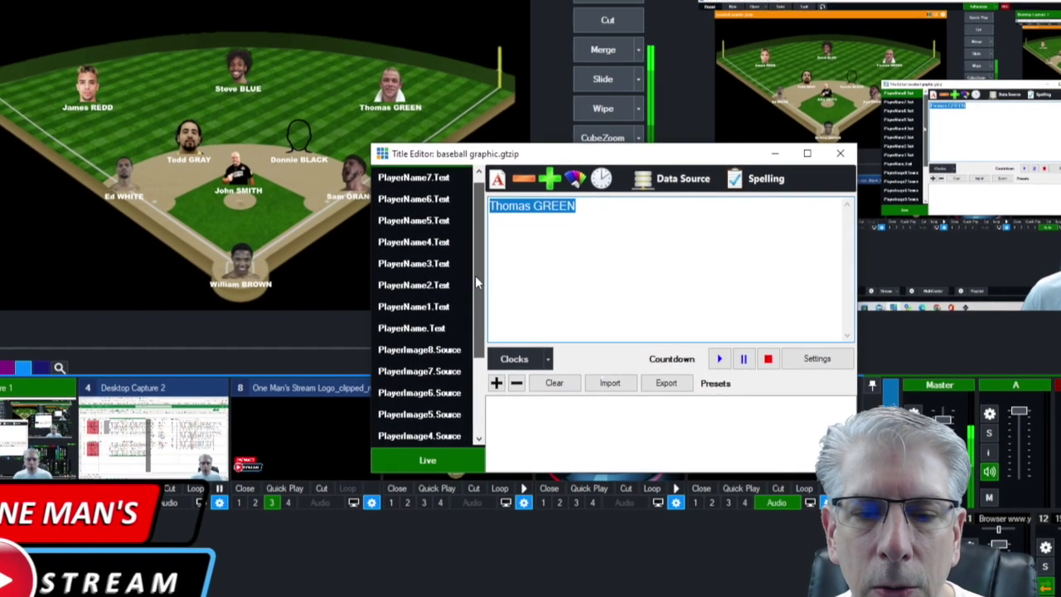
drag(429, 271, 429, 346)
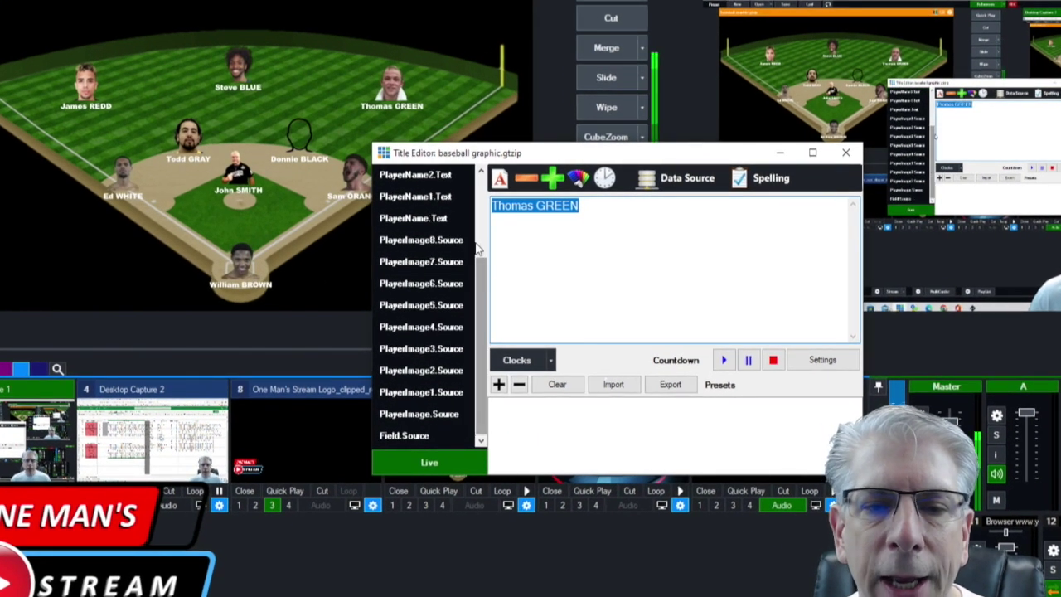
Bind PlayerName.Text to the MAIN table's Player Name column, row 1, showing John SMITH
click(415, 218)
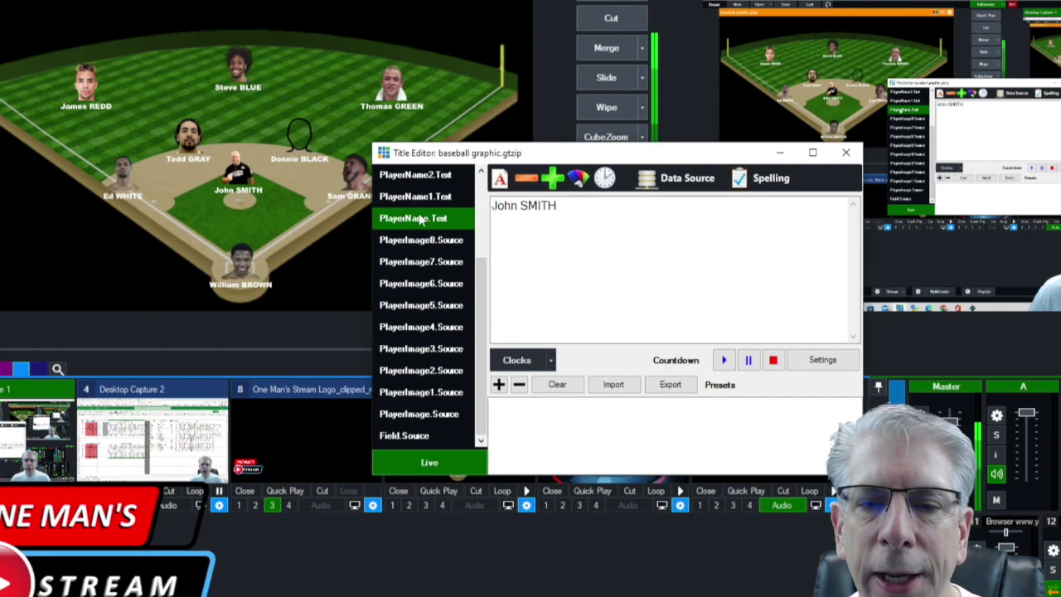
click(690, 178)
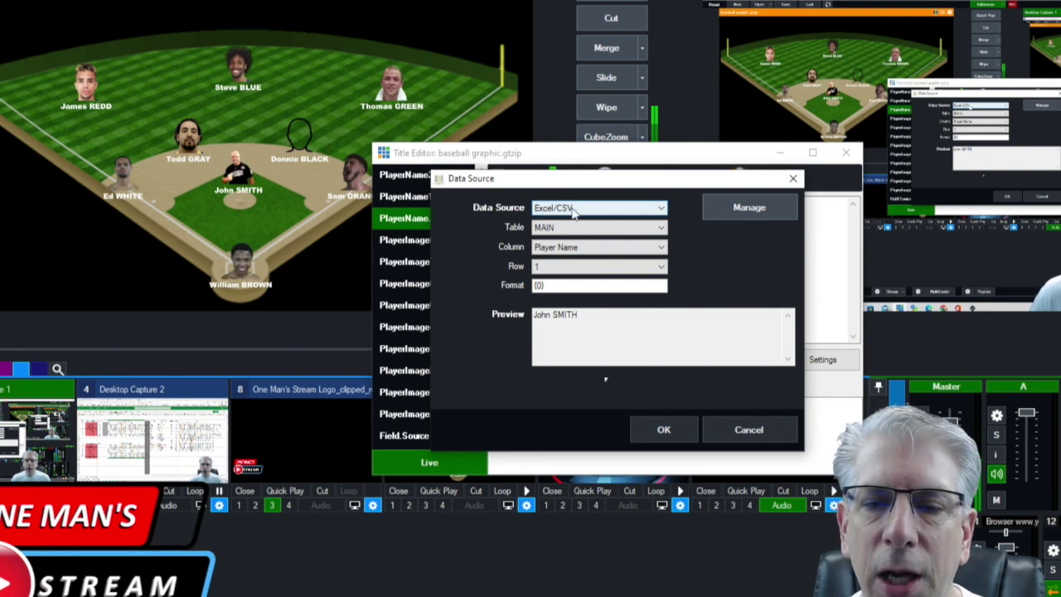
click(660, 228)
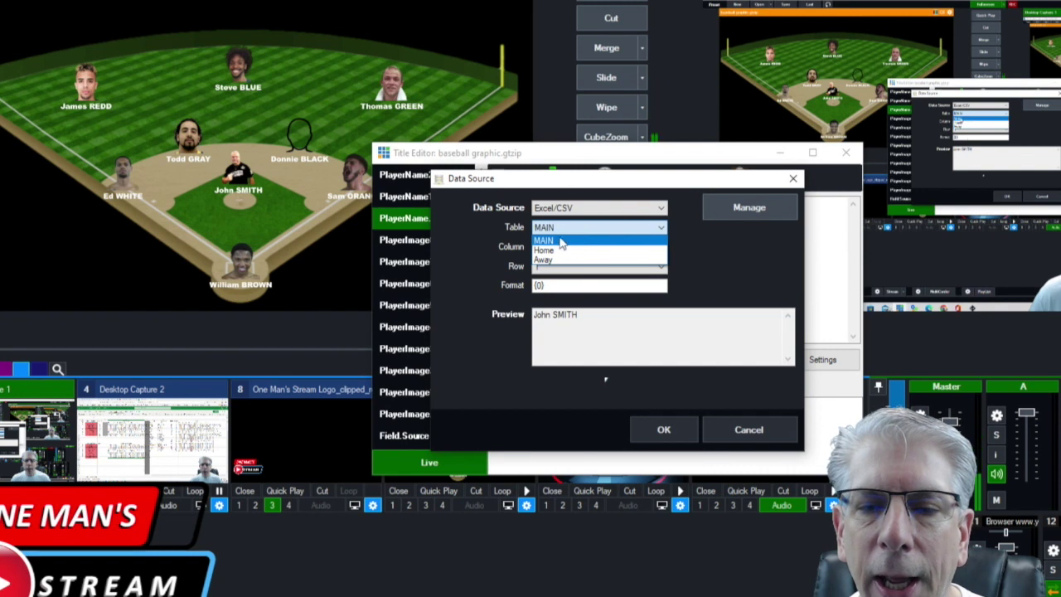
click(589, 240)
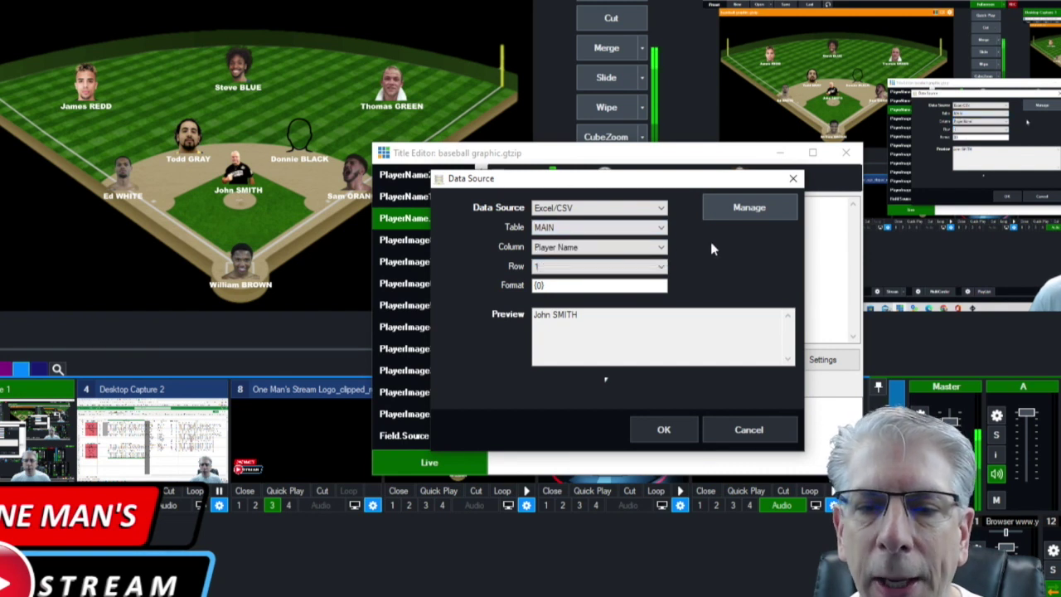
click(662, 248)
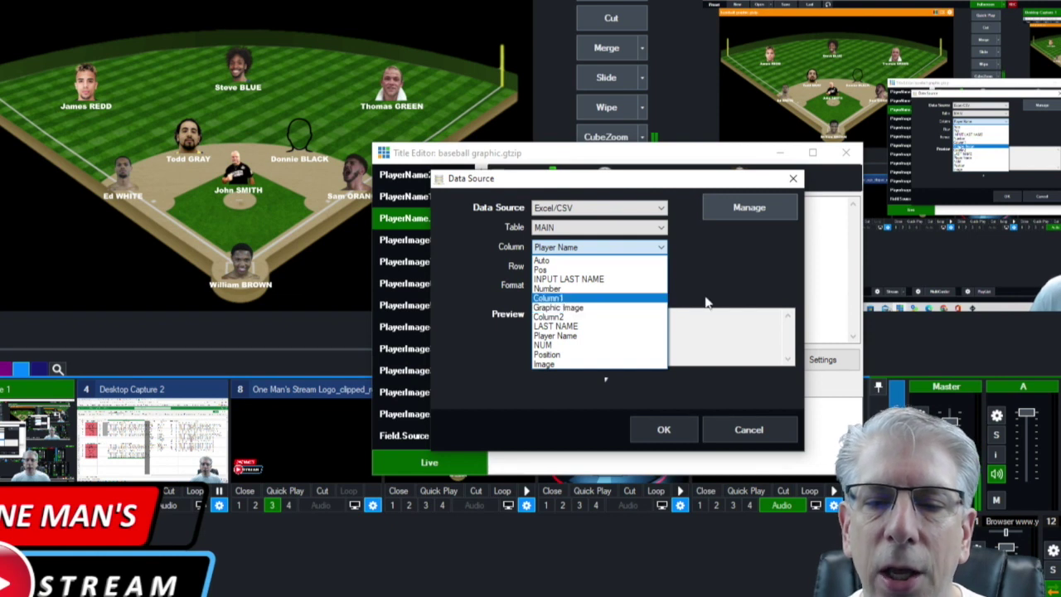
click(715, 273)
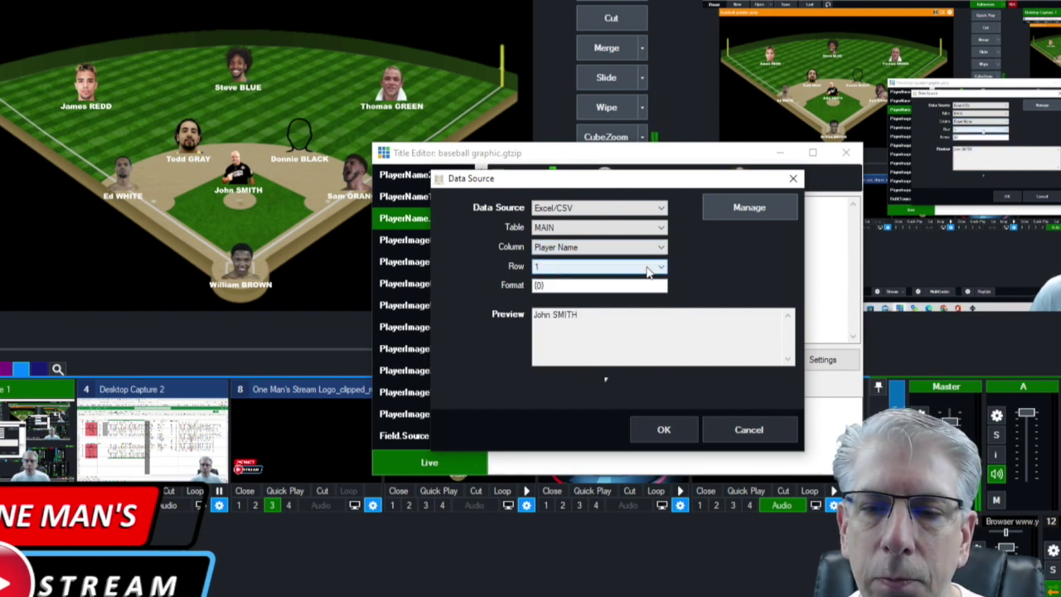
click(661, 268)
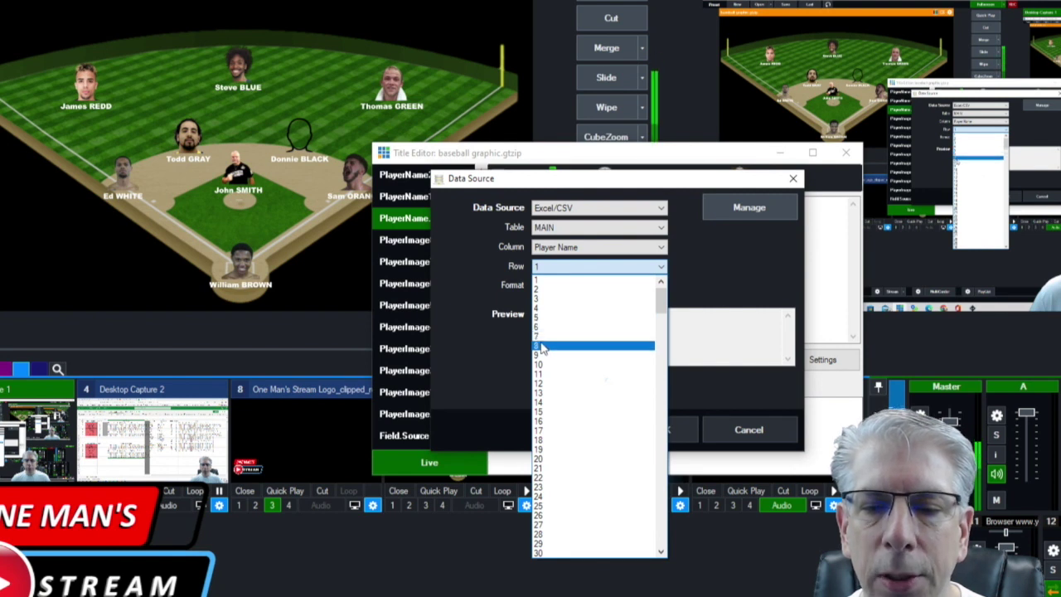
click(729, 271)
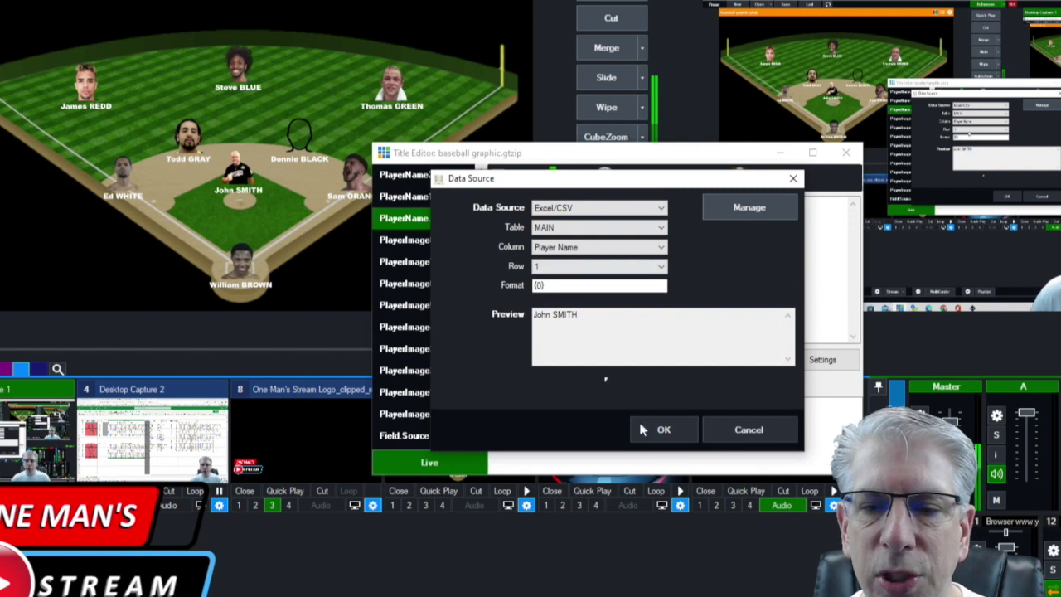
click(664, 429)
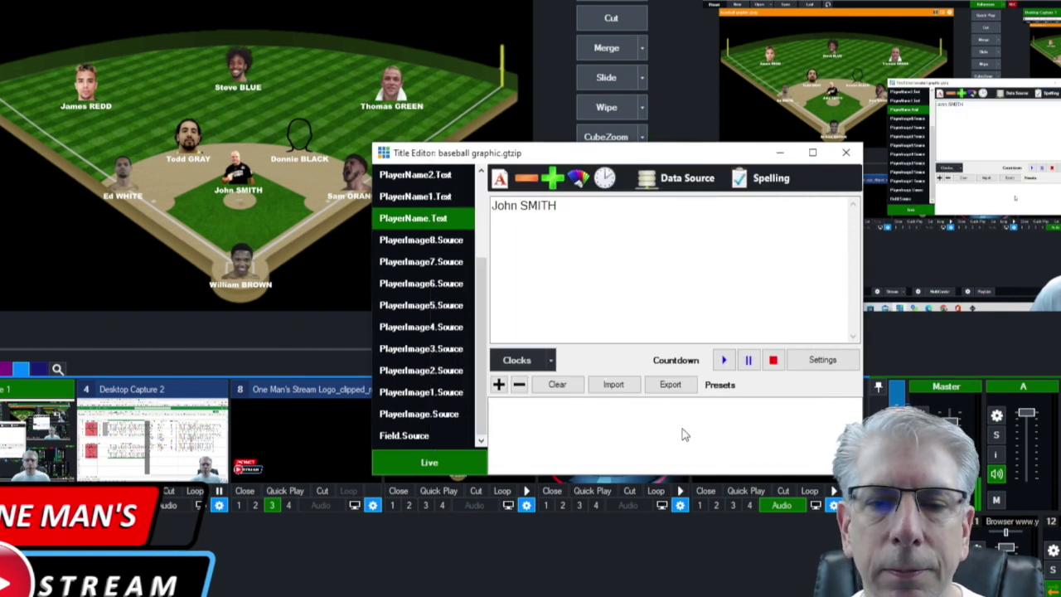
click(439, 202)
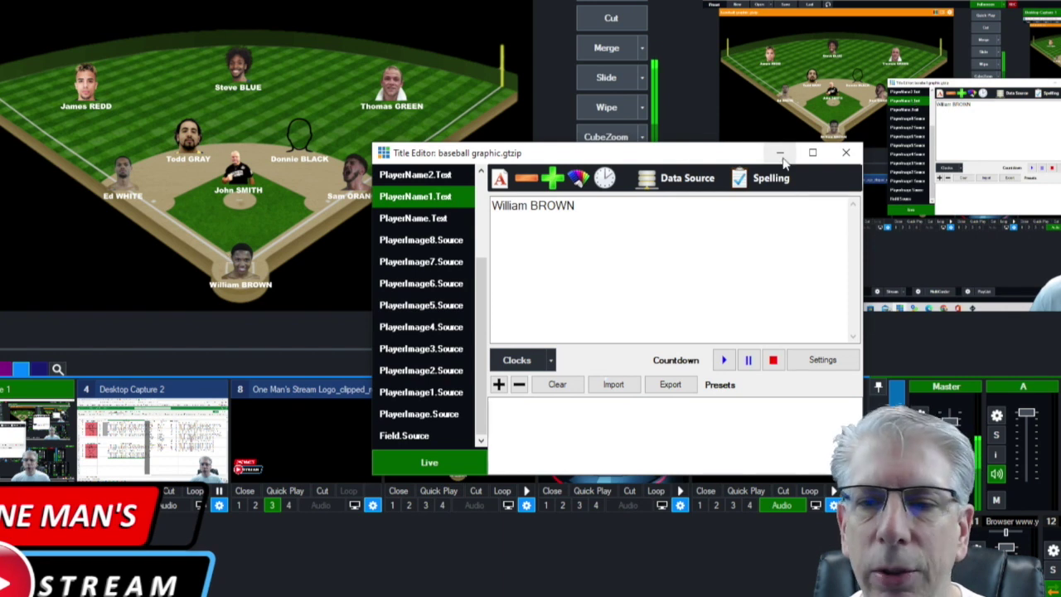
click(687, 178)
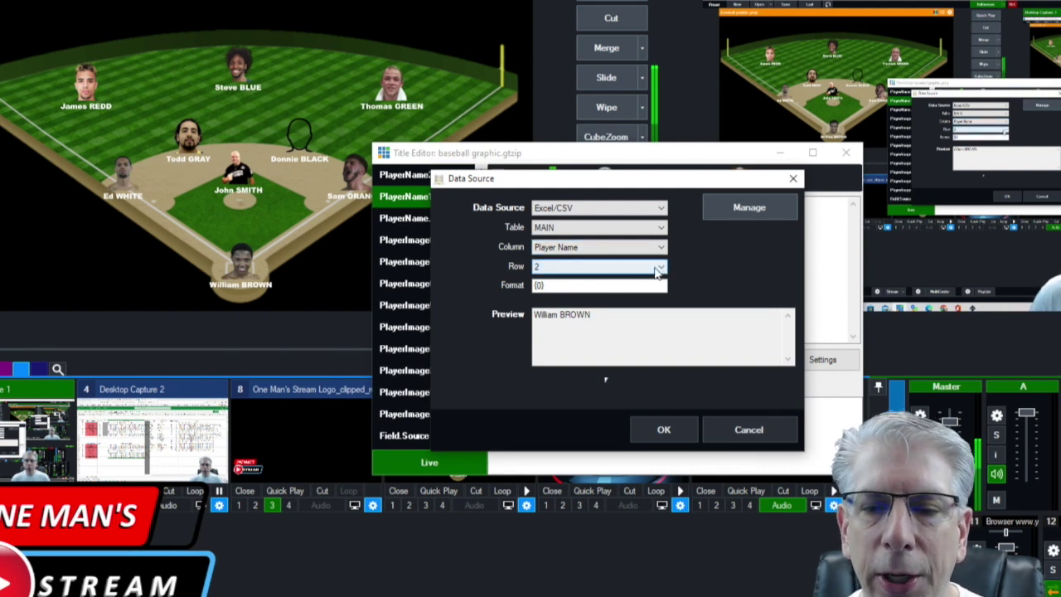
click(676, 430)
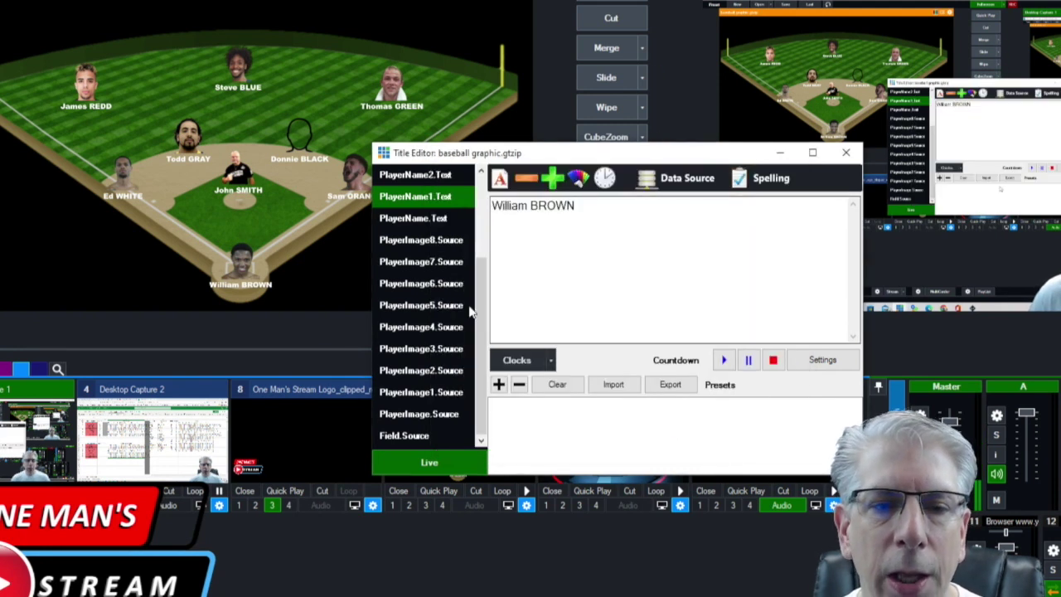
Begin linking PlayerName2.Text to row 3 of the Player Name column
click(350, 175)
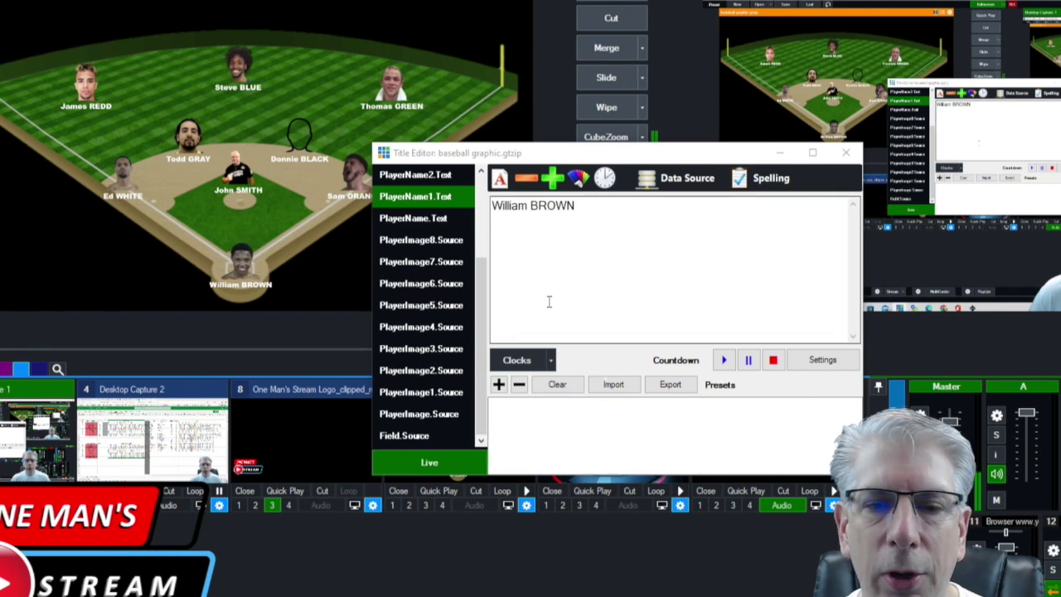
click(430, 176)
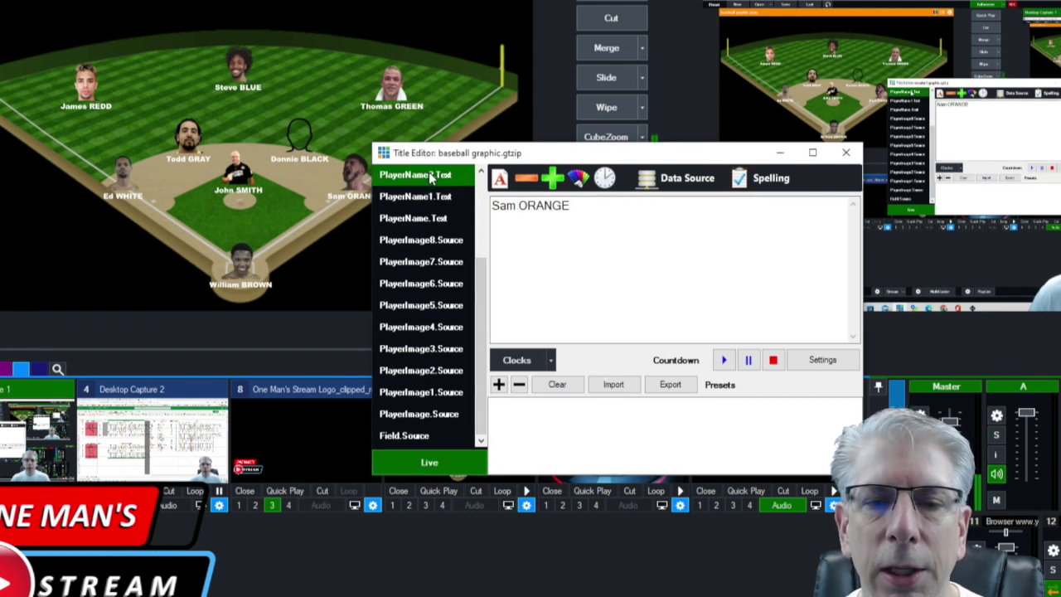
click(685, 187)
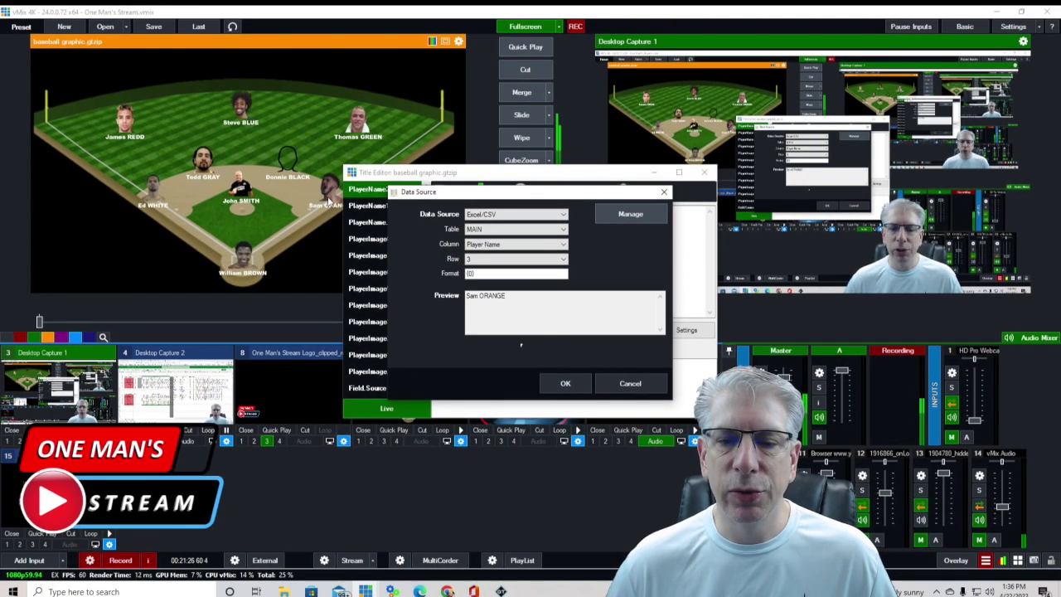
Confirm PlayerName2.Text's row 3 link, then link PlayerImage.Source to Graphic Image row 1
click(566, 384)
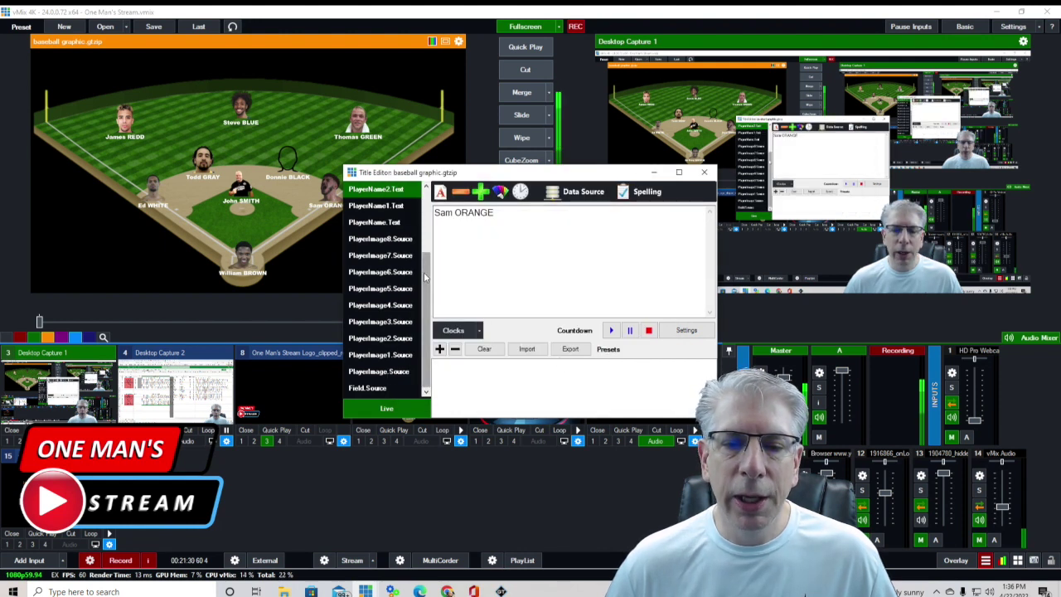
drag(424, 278, 432, 325)
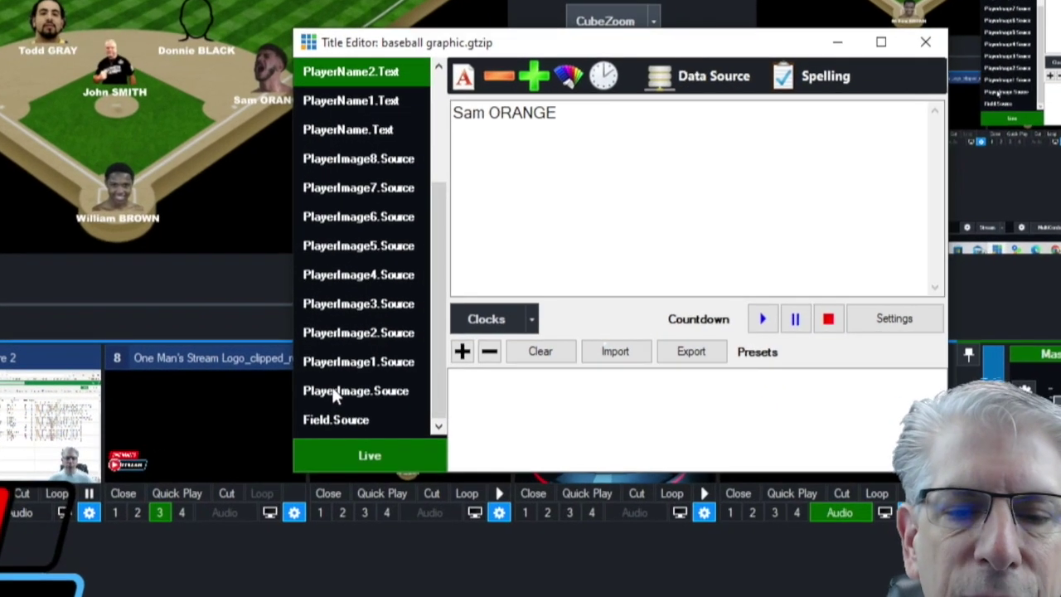
click(353, 380)
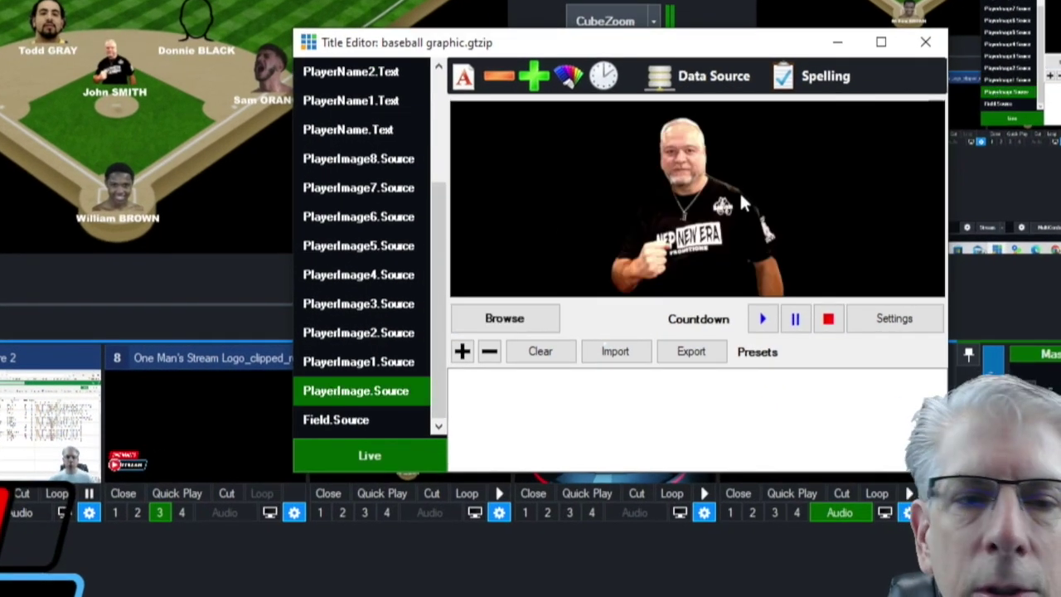
click(714, 76)
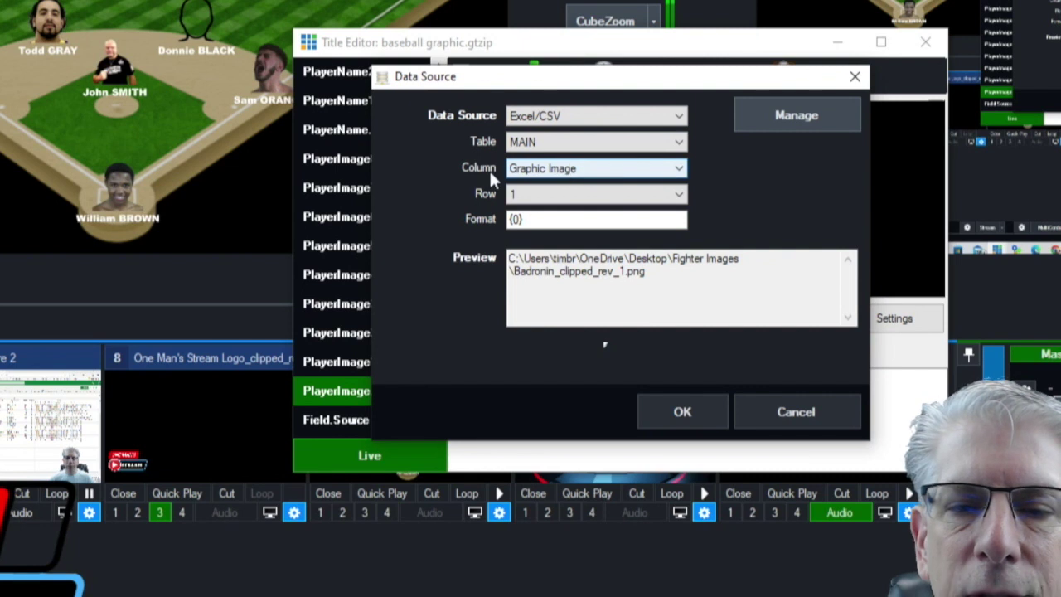
click(549, 170)
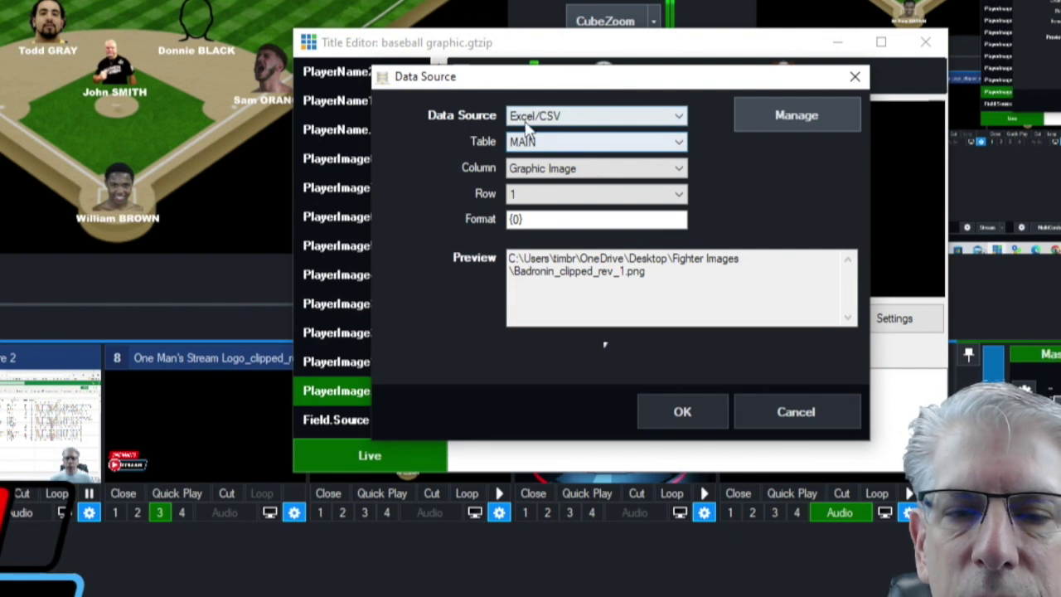
click(679, 169)
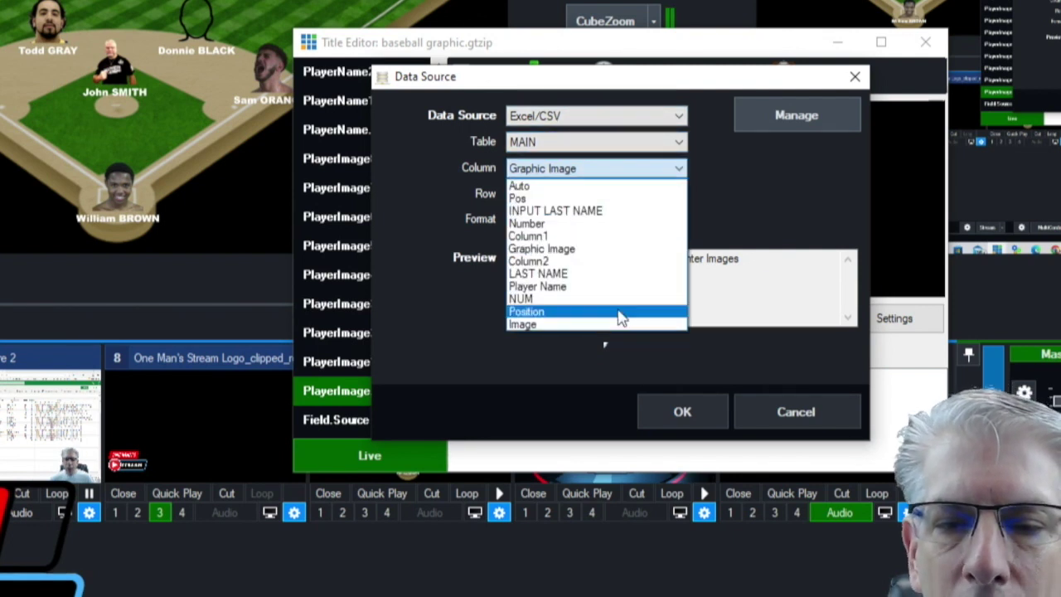
click(542, 251)
click(541, 249)
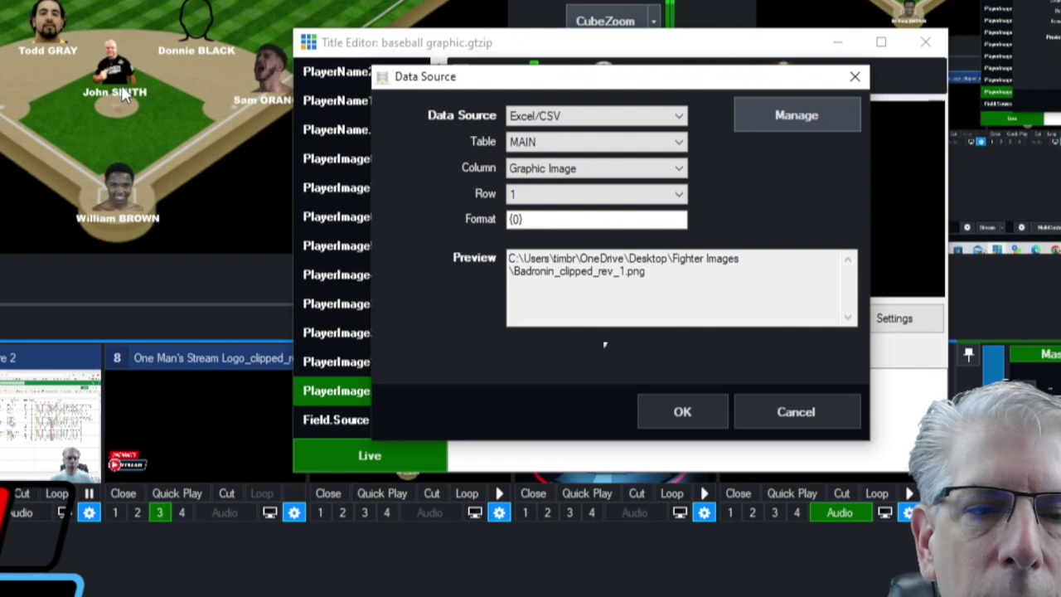
click(683, 408)
Link PlayerImage1.Source to Graphic Image row 2 and close the Title Editor
click(338, 363)
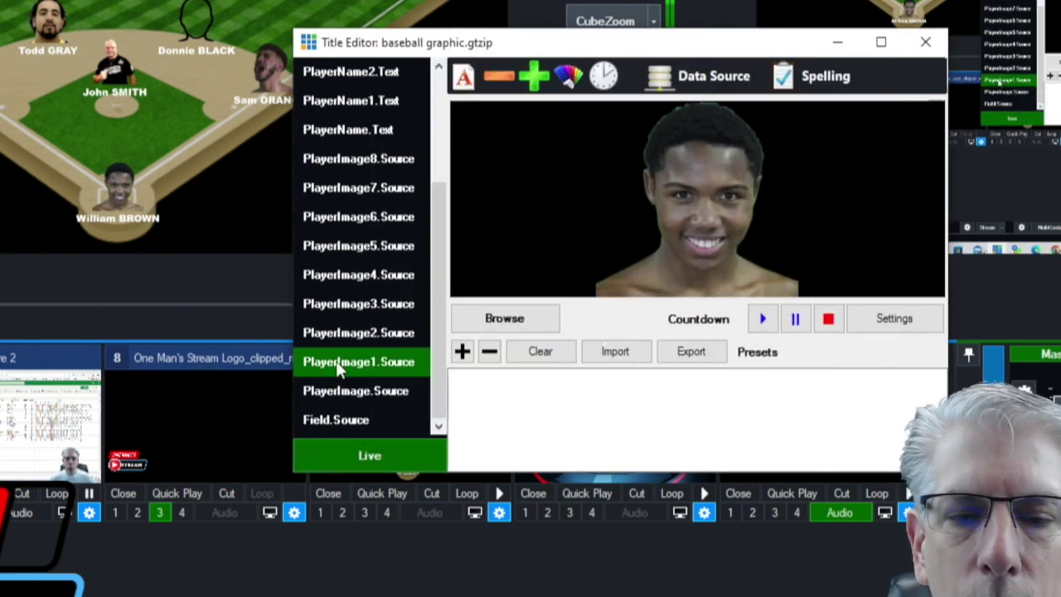
click(689, 77)
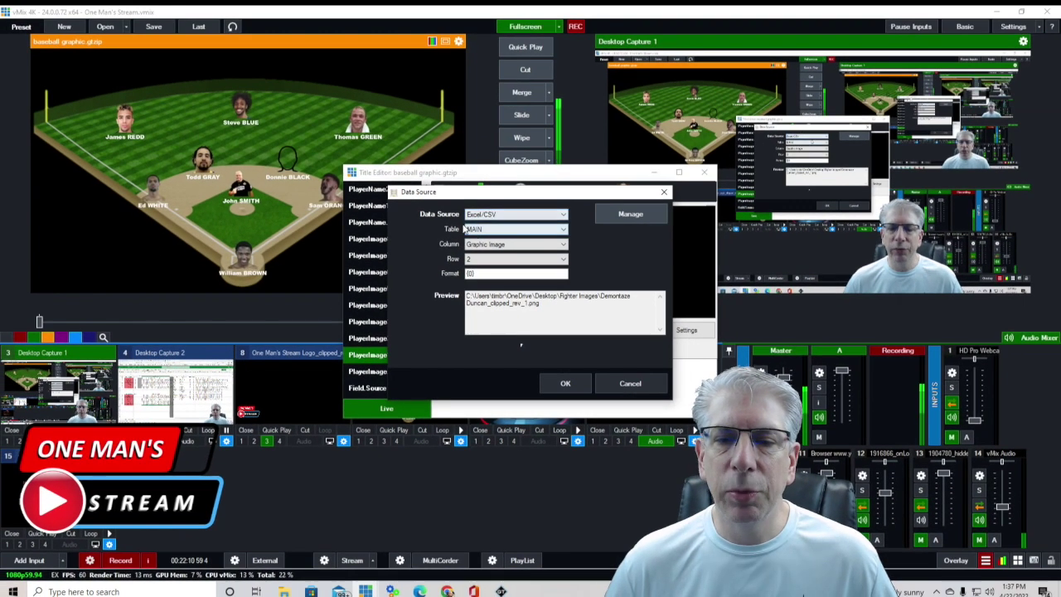
click(468, 259)
text(2)
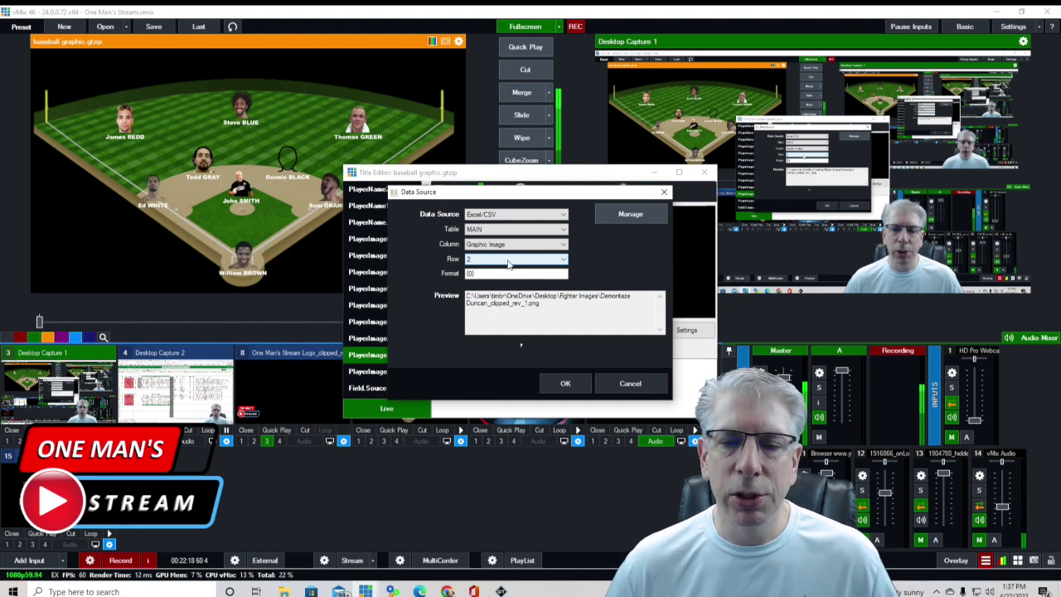
click(558, 384)
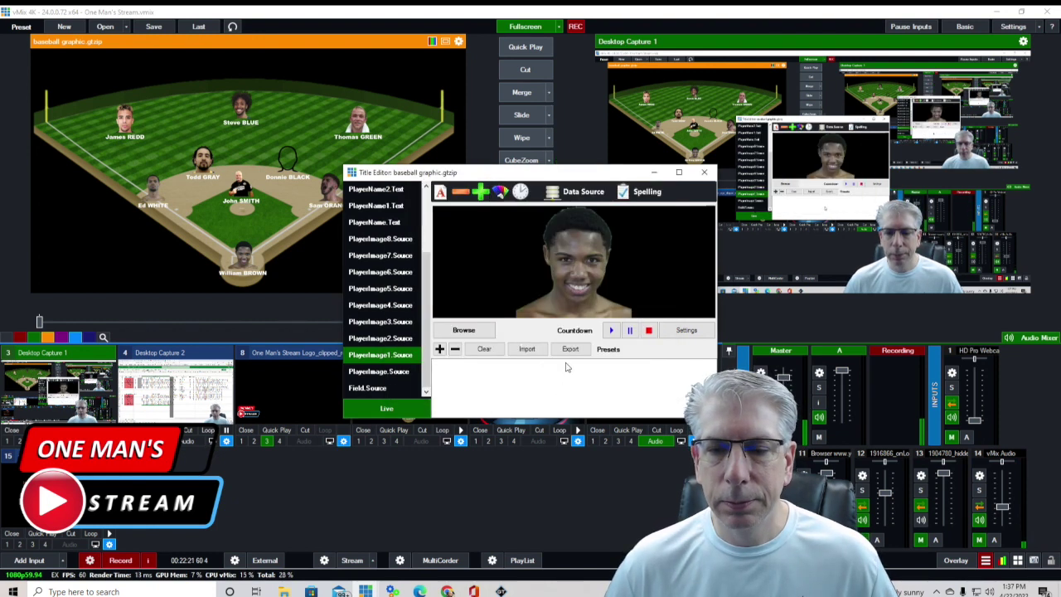
click(704, 171)
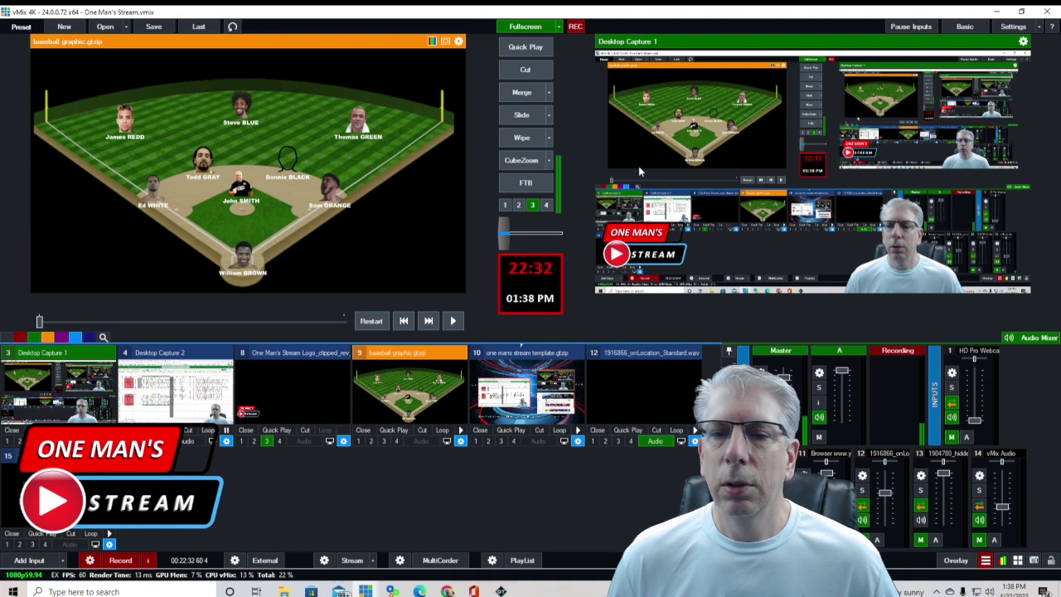
Cut the baseball lineup graphic from Preview to the live Output
click(525, 70)
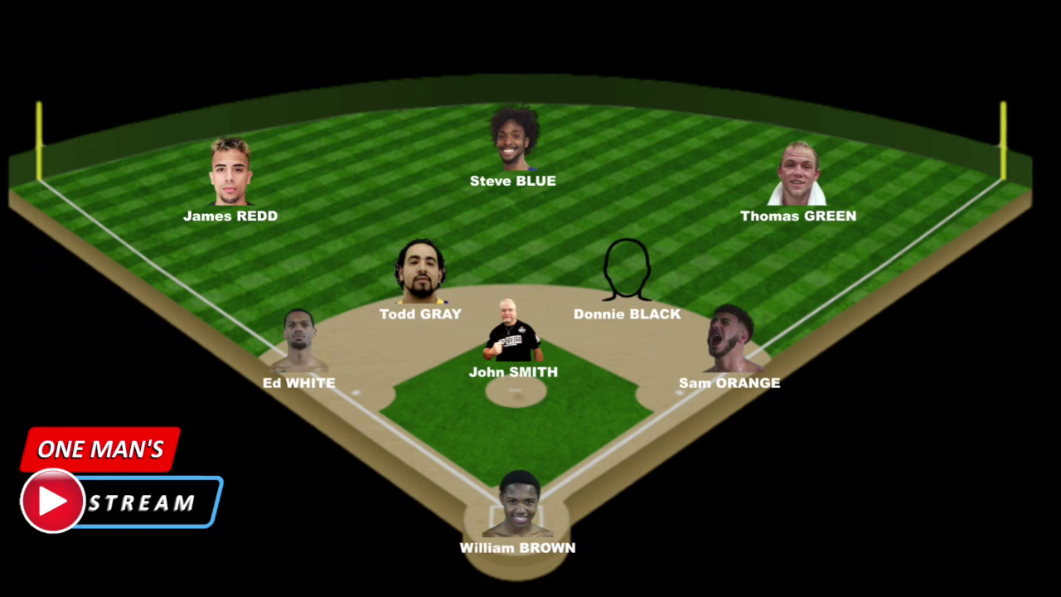
Cut the Output back to Desktop Capture 1
click(530, 70)
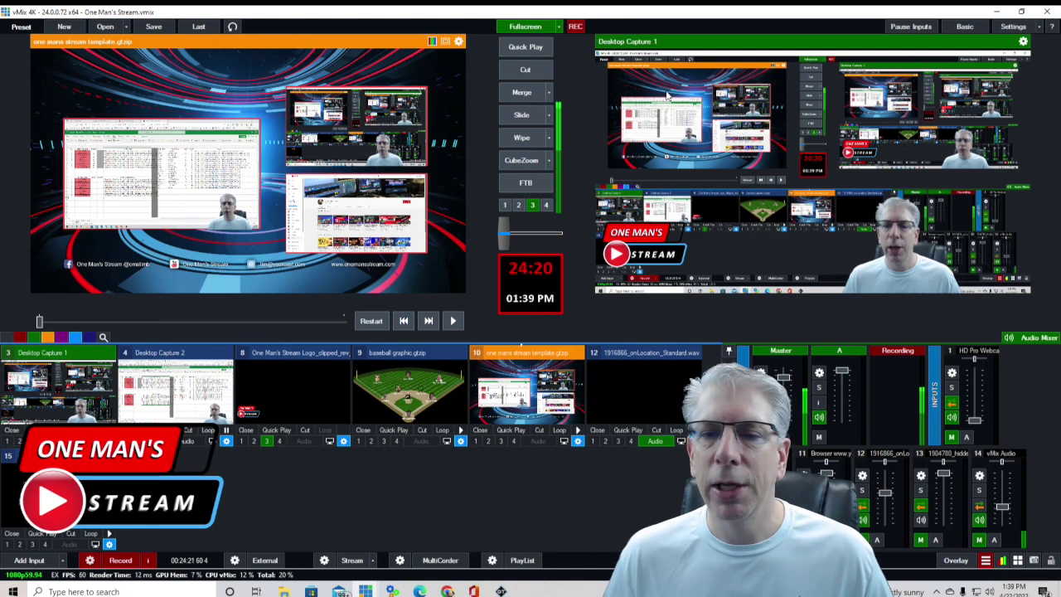
Cut the one mans stream template scene to the Output
click(524, 69)
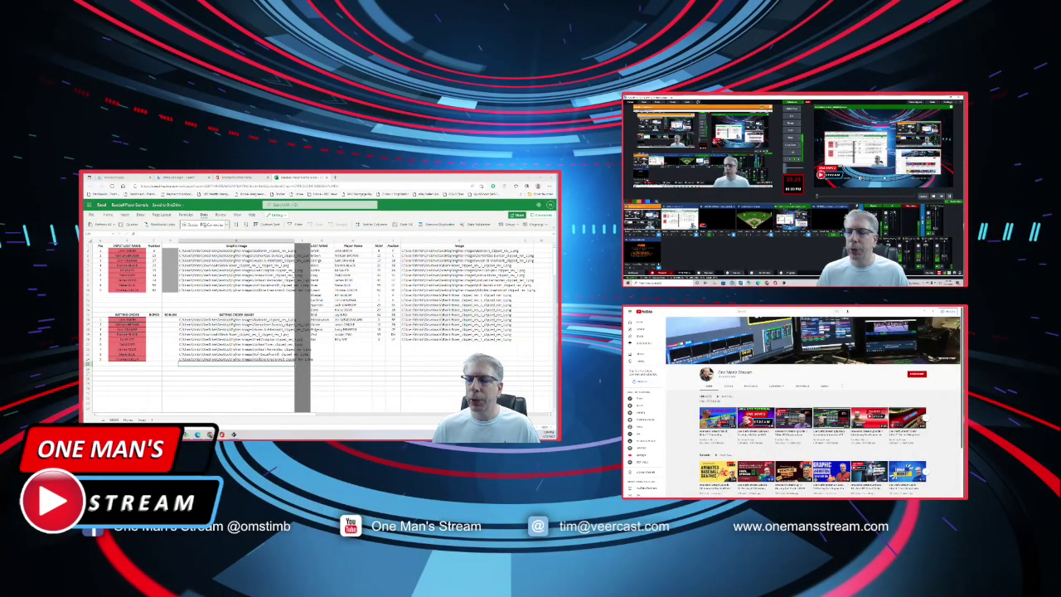